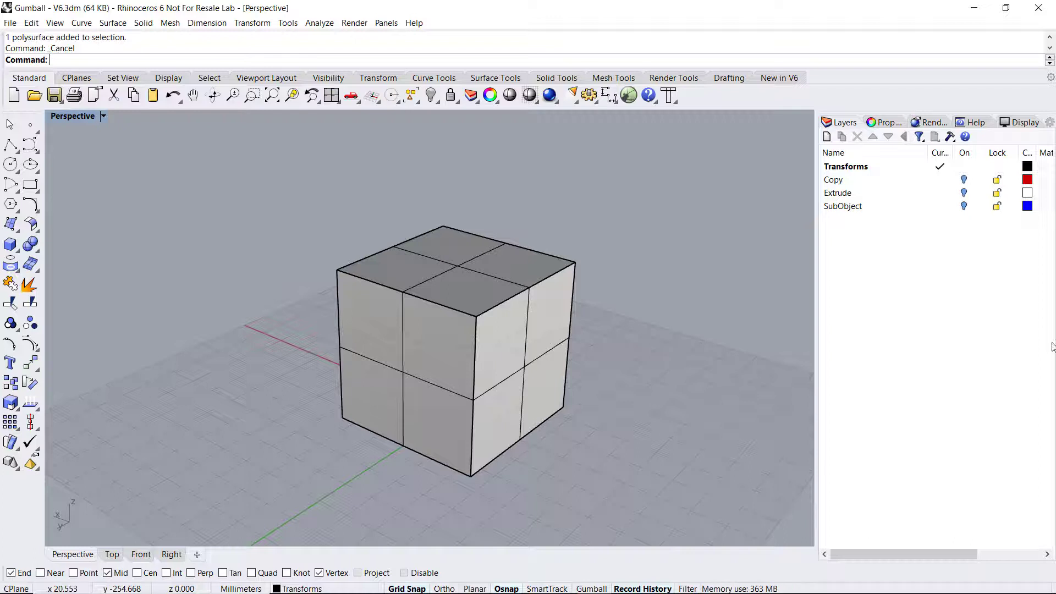
# Turn on the Gumball, select the box and move it up freehand along the Z axis.
pyautogui.click(590, 588)
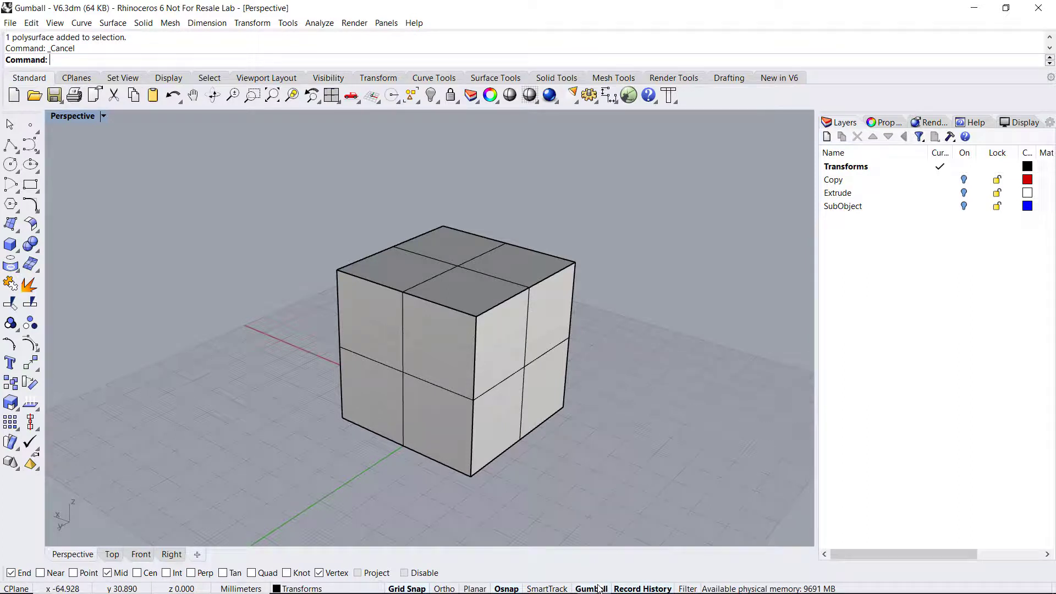
pyautogui.click(506, 320)
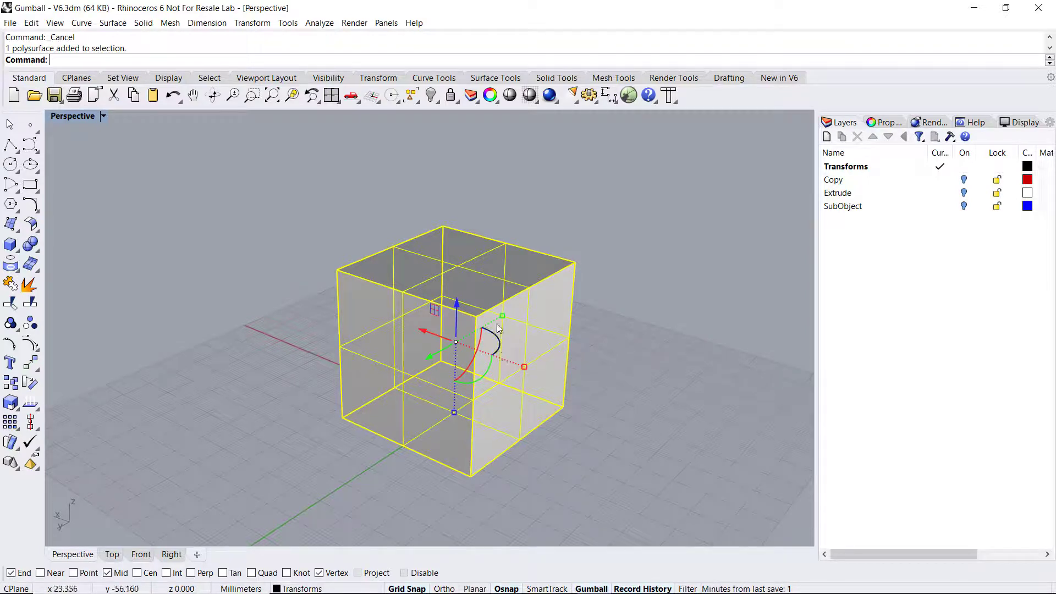
pyautogui.moveTo(457, 316); pyautogui.dragTo(550, 275)
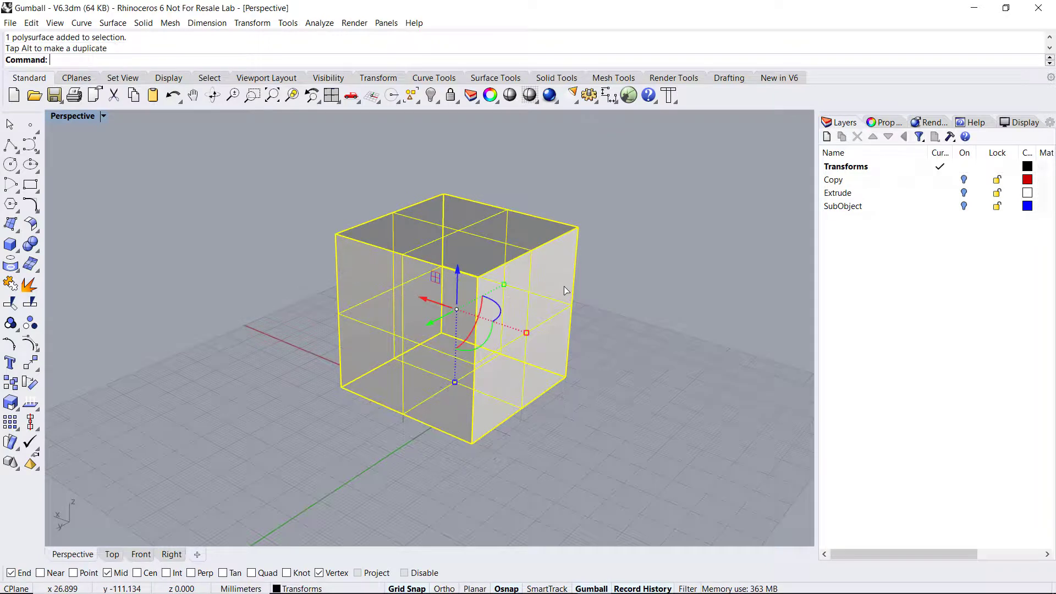
# Move the selected box 10 mm up along the Gumball's Z axis and bring it back with a value of -10.
pyautogui.click(458, 270)
pyautogui.write('5')
pyautogui.press('Return')
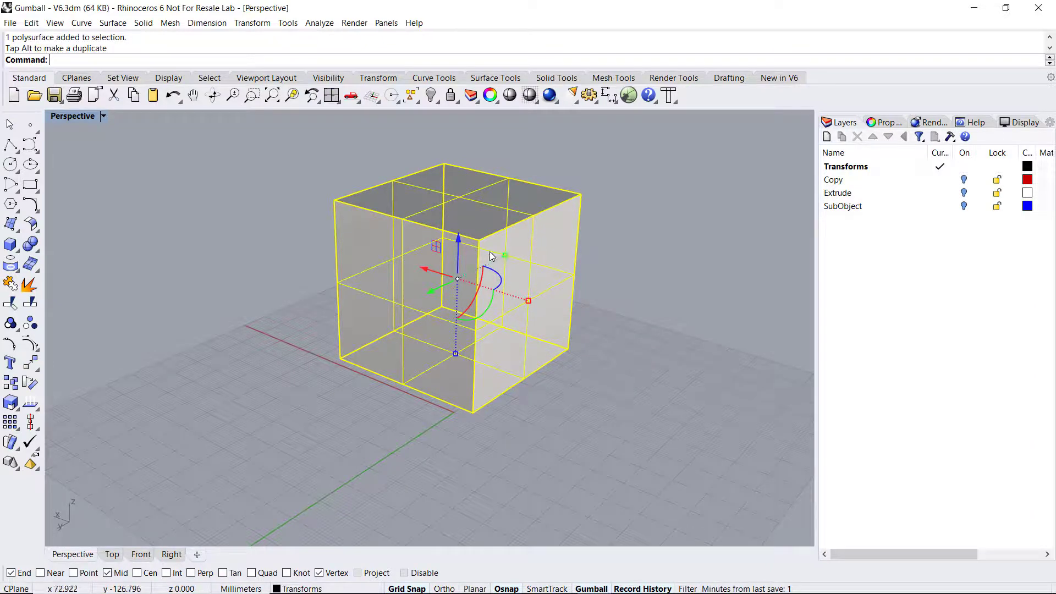
pyautogui.click(457, 252)
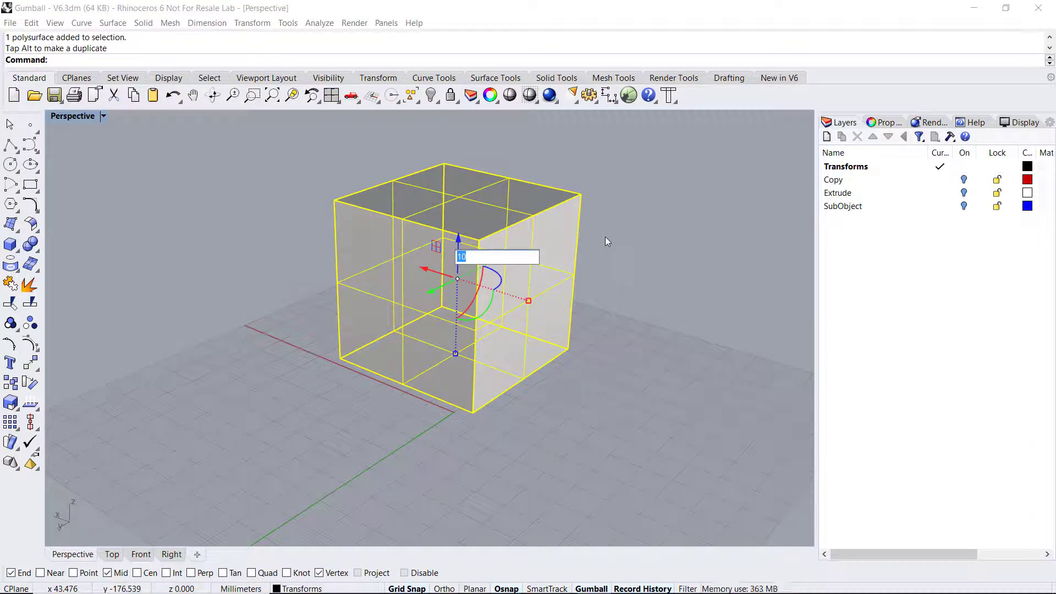
pyautogui.write('-10')
pyautogui.press('Return')
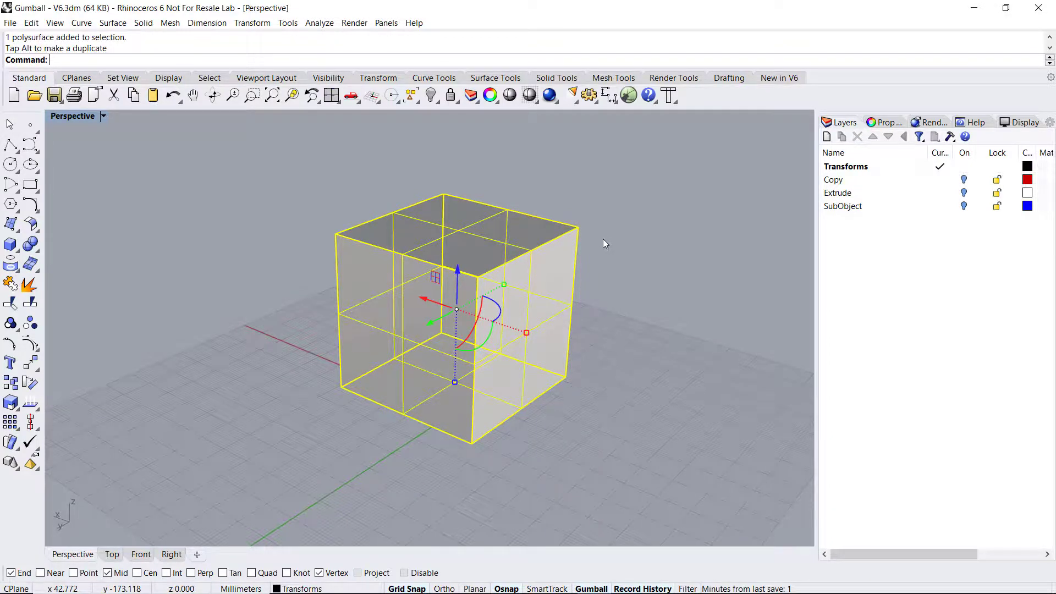
# Rotate the box 22.5 degrees about the Gumball's Y axis and undo the rotation.
pyautogui.moveTo(492, 333)
pyautogui.mouseDown()
pyautogui.moveTo(437, 363)
pyautogui.moveTo(390, 337)
pyautogui.moveTo(448, 363)
pyautogui.moveTo(502, 331)
pyautogui.mouseUp()
pyautogui.click(490, 333)
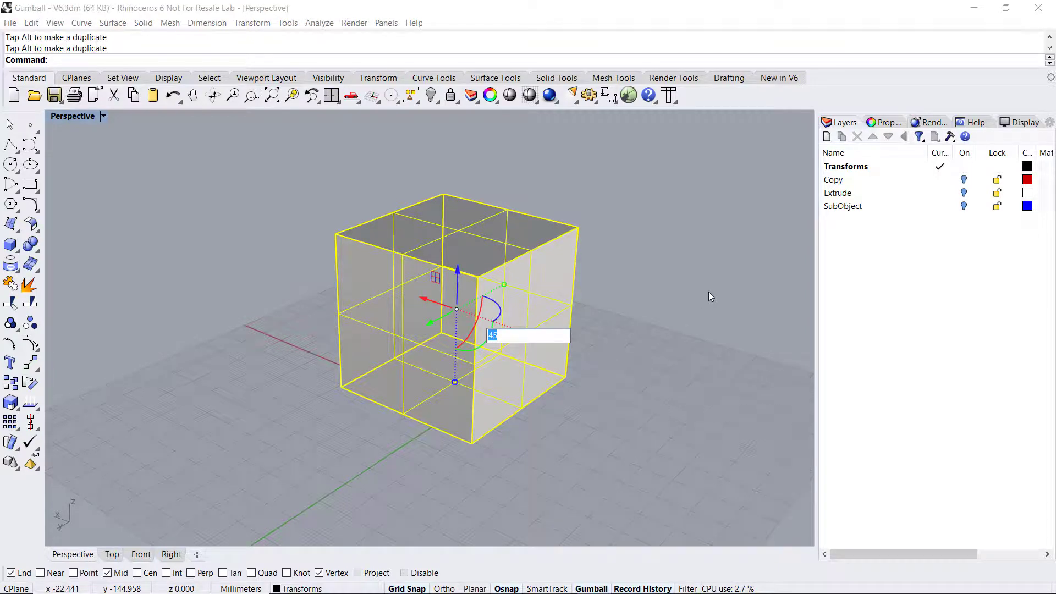
pyautogui.write('22.5')
pyautogui.press('Return')
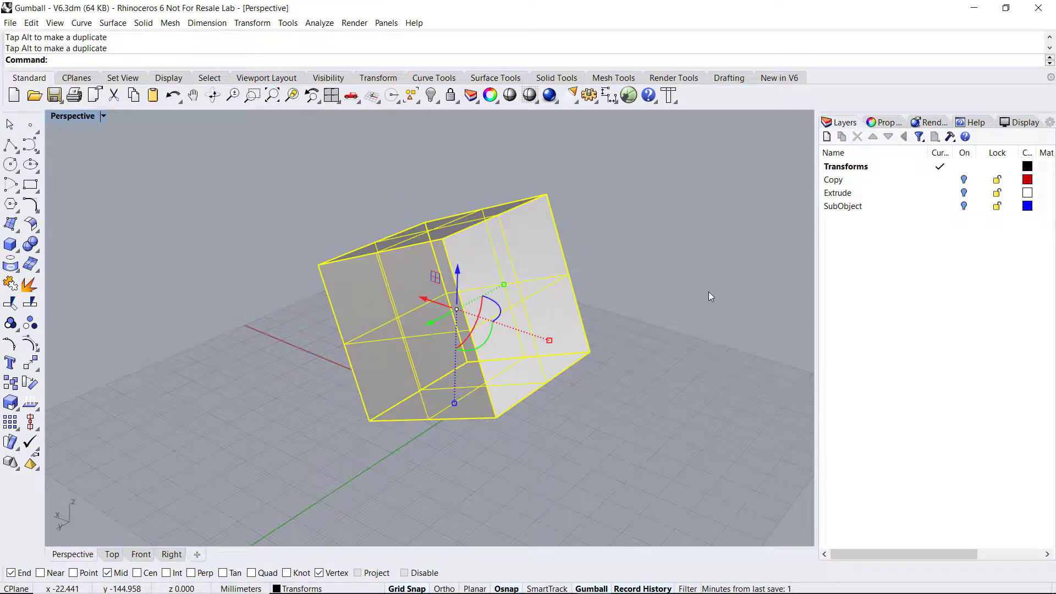
pyautogui.hotkey('ctrl', 'z')
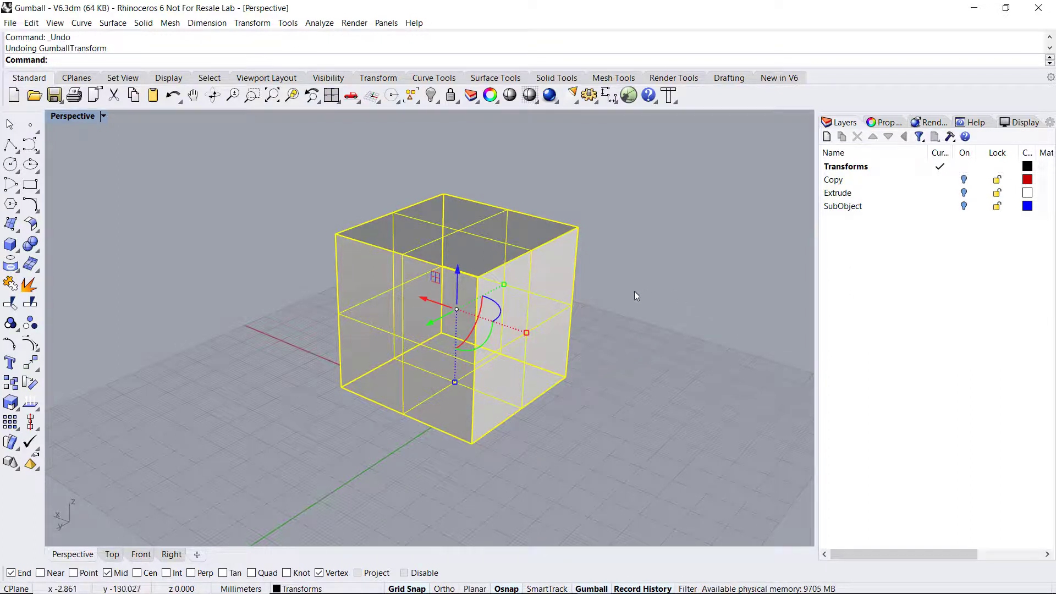
# Scale the box along the Gumball's X axis by a factor of 2 and undo the scaling.
pyautogui.moveTo(527, 333)
pyautogui.mouseDown()
pyautogui.moveTo(605, 376)
pyautogui.moveTo(547, 366)
pyautogui.moveTo(622, 382)
pyautogui.moveTo(538, 358)
pyautogui.moveTo(525, 337)
pyautogui.mouseUp()
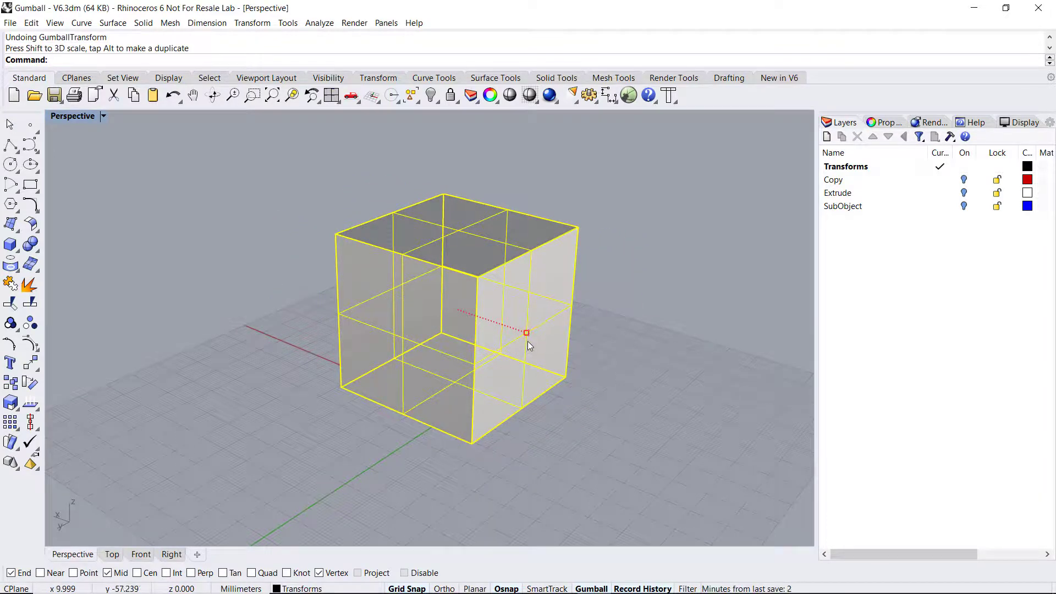
pyautogui.click(526, 333)
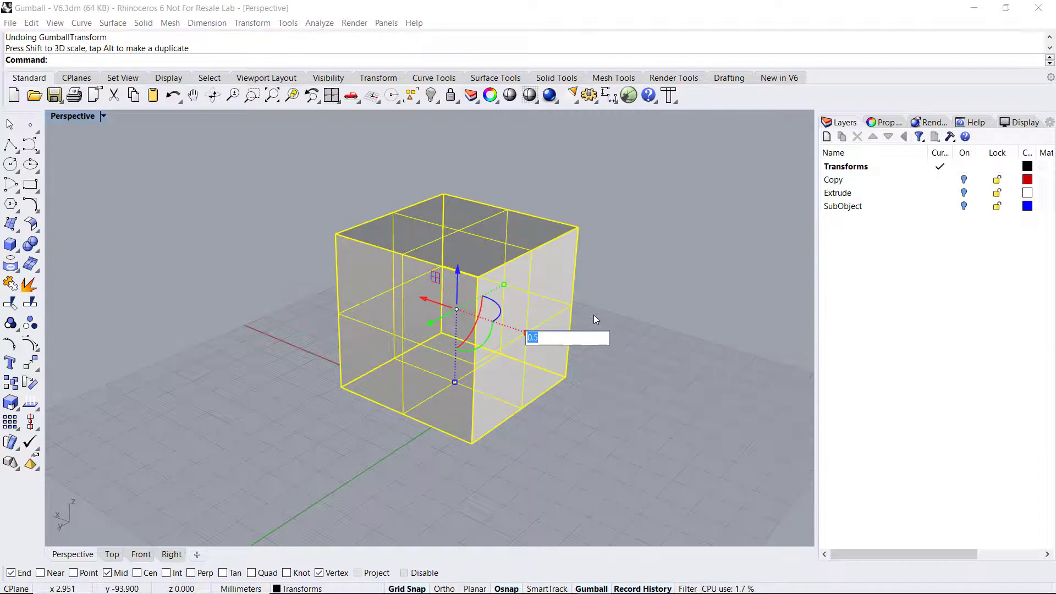
pyautogui.write('2')
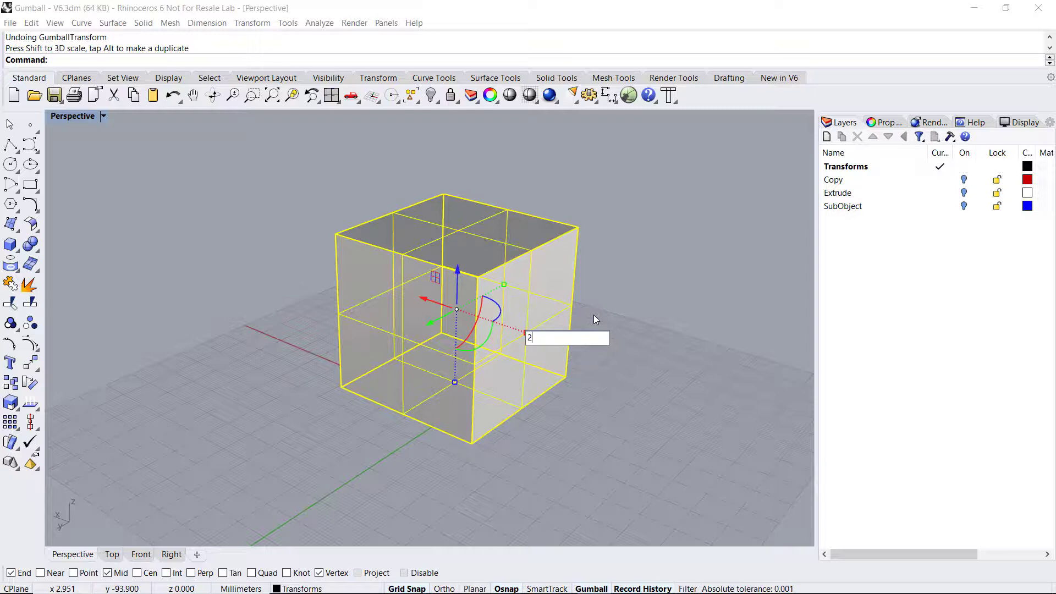
pyautogui.press('Return')
pyautogui.hotkey('ctrl', 'z')
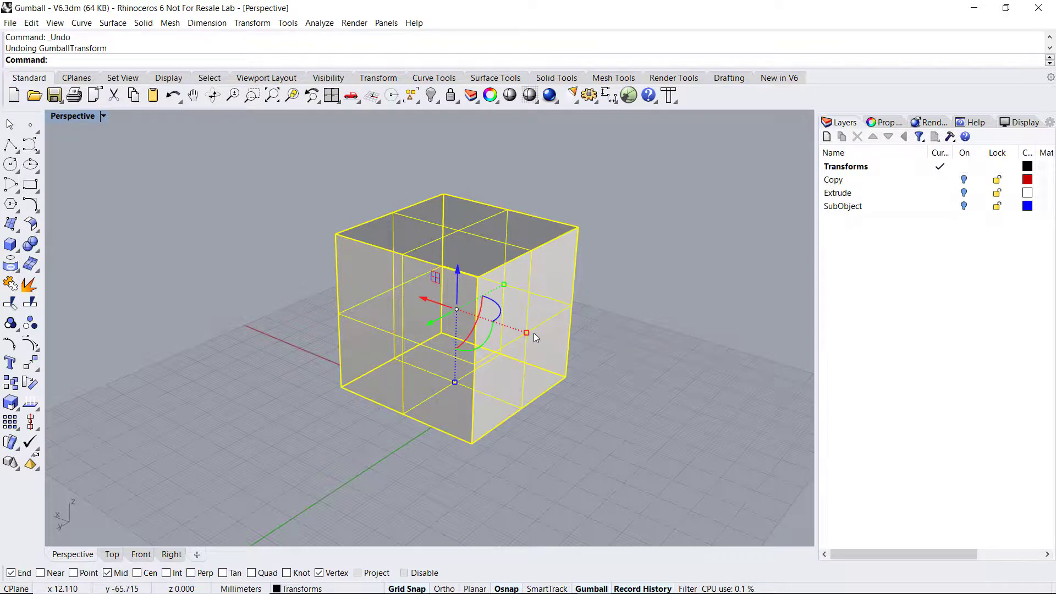
# Scale the box freehand from the Gumball's X scale handle, and try sliding it in the XZ plane before undoing that move.
pyautogui.moveTo(526, 334); pyautogui.dragTo(515, 372)
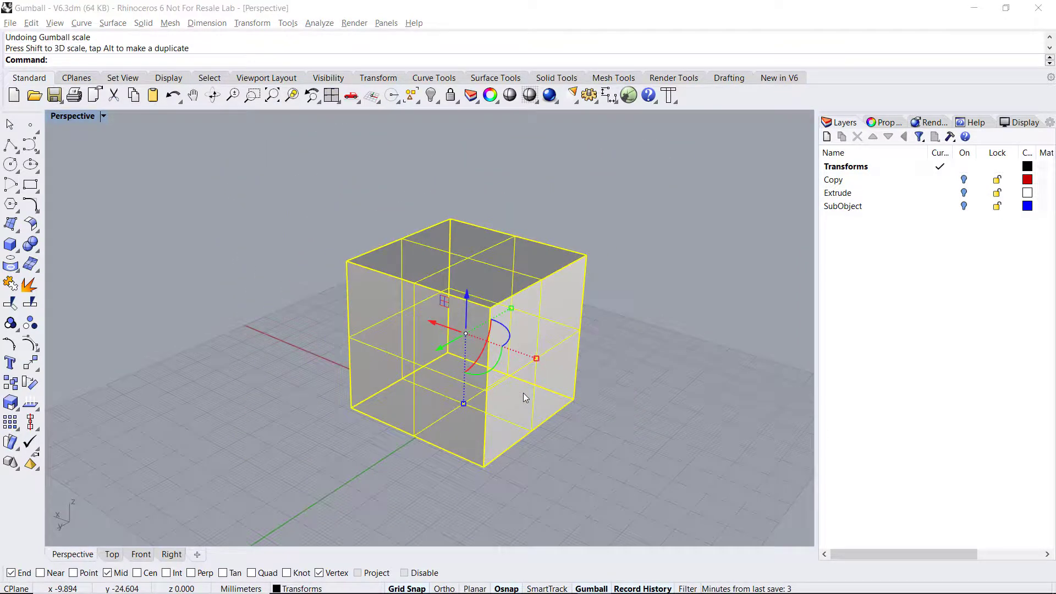
pyautogui.moveTo(520, 394); pyautogui.dragTo(448, 324, button='right')
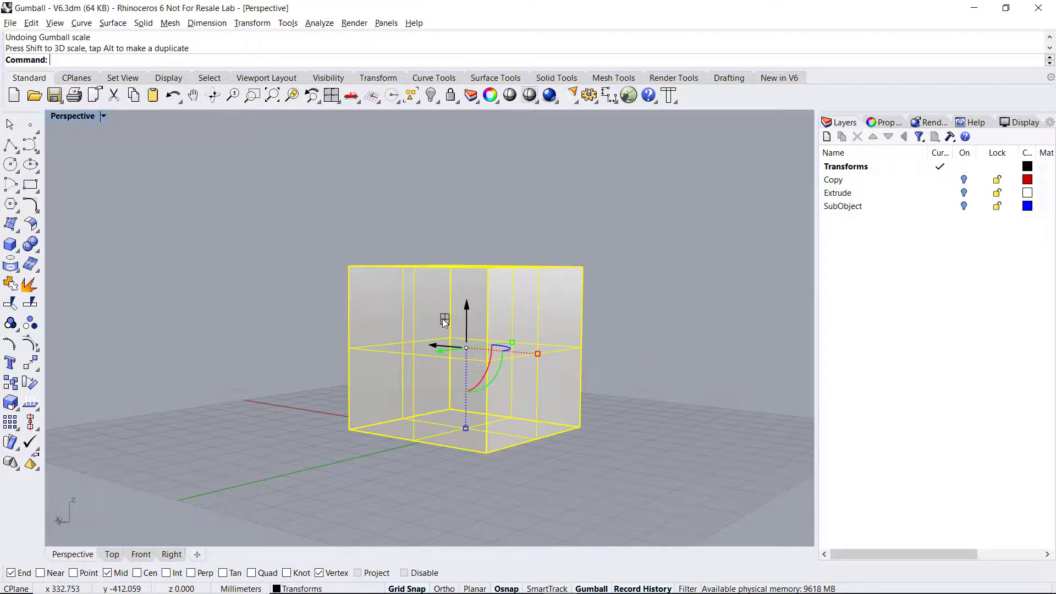
pyautogui.moveTo(444, 320); pyautogui.dragTo(448, 341)
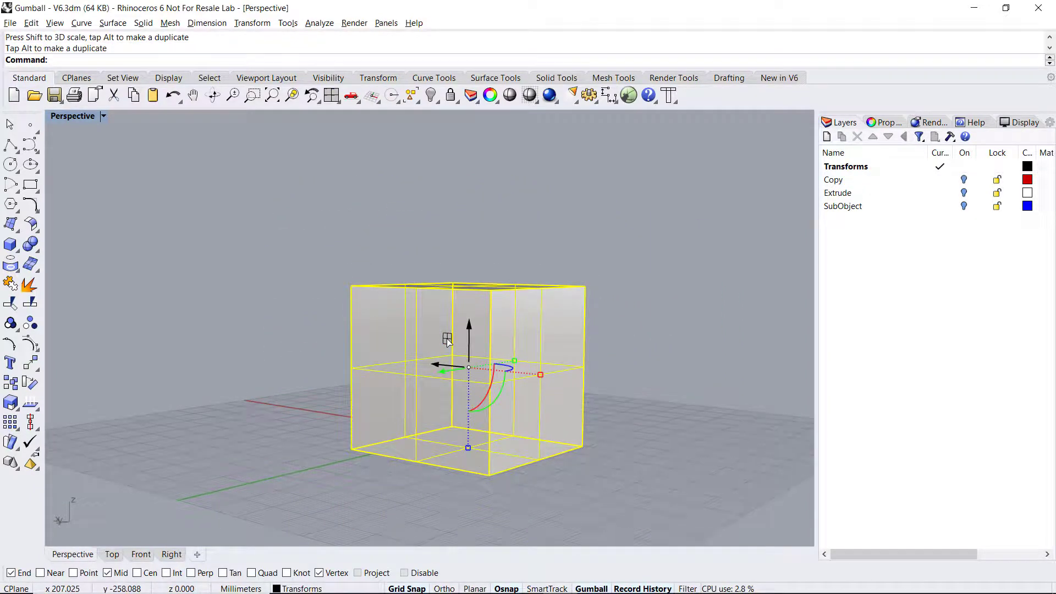
pyautogui.hotkey('ctrl', 'z')
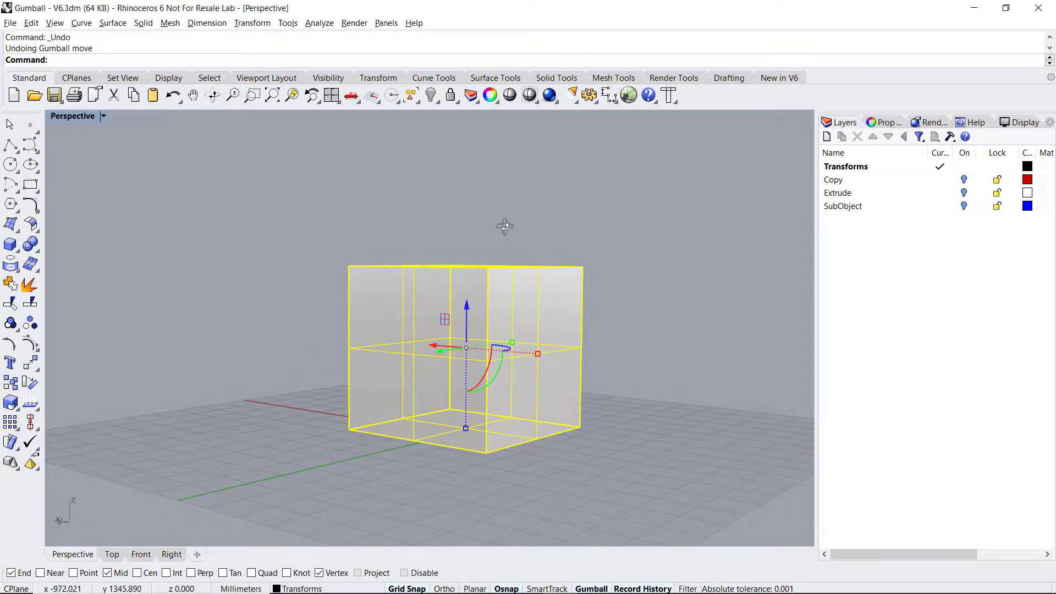
pyautogui.moveTo(506, 228); pyautogui.dragTo(509, 255, button='right')
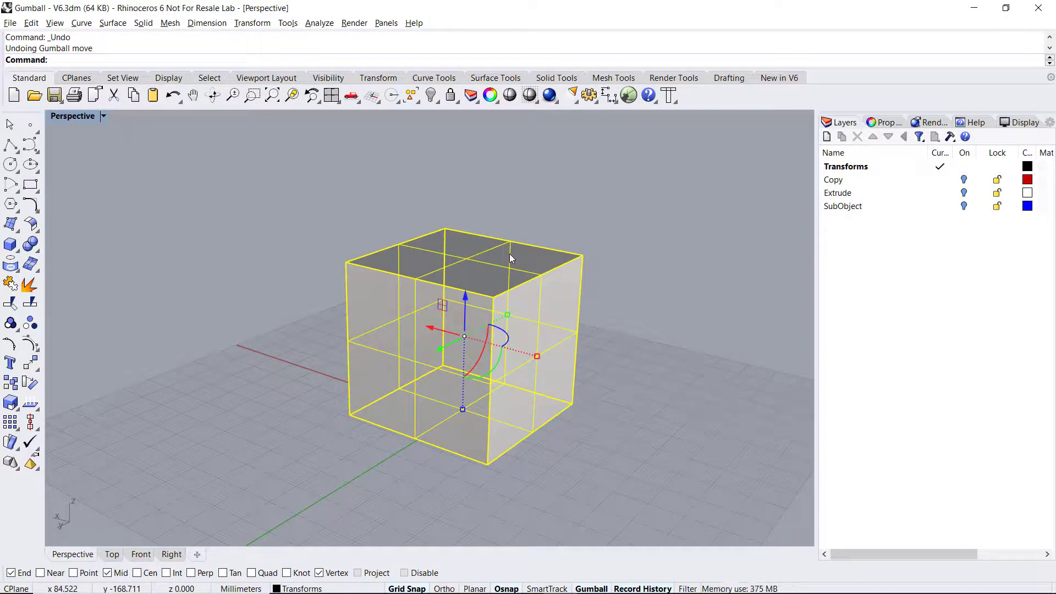
# Relocate the Gumball to the box's lower front-left corner with X along the front bottom edge, and scale the box down uniformly from there.
pyautogui.click(464, 334)
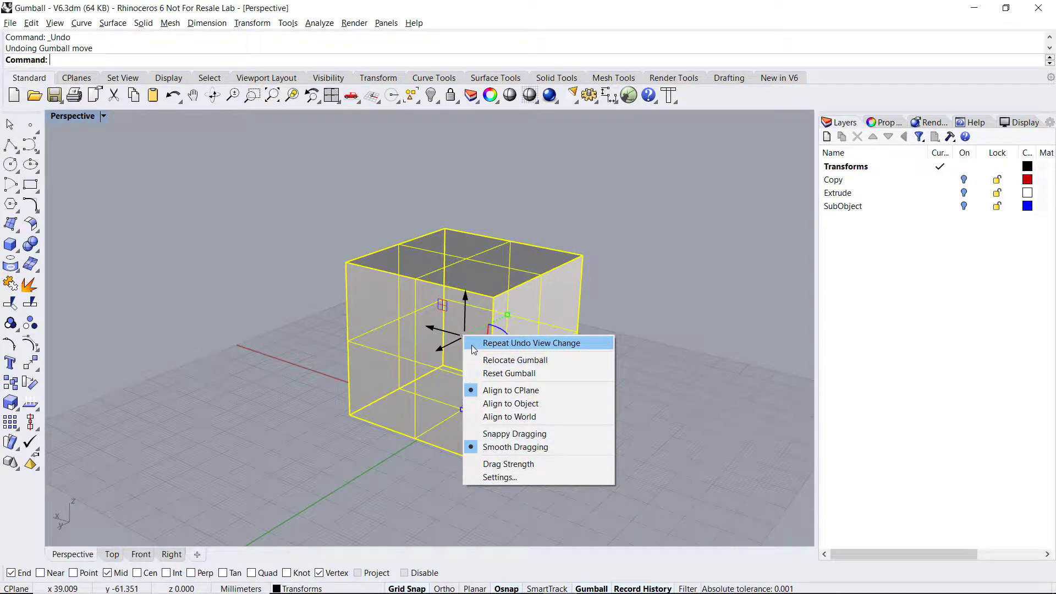
pyautogui.press('Escape')
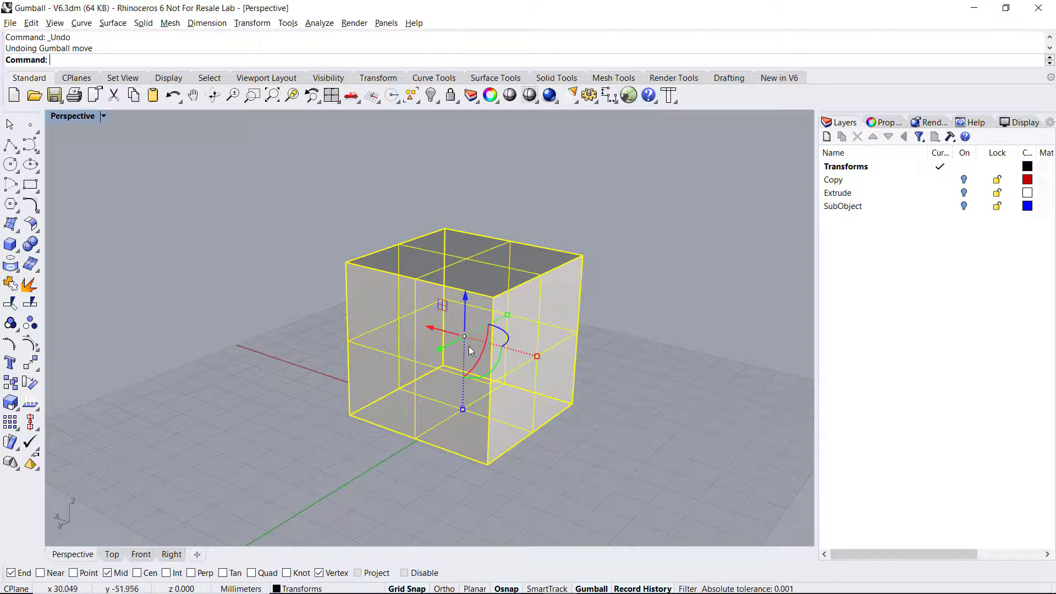
pyautogui.click(464, 336)
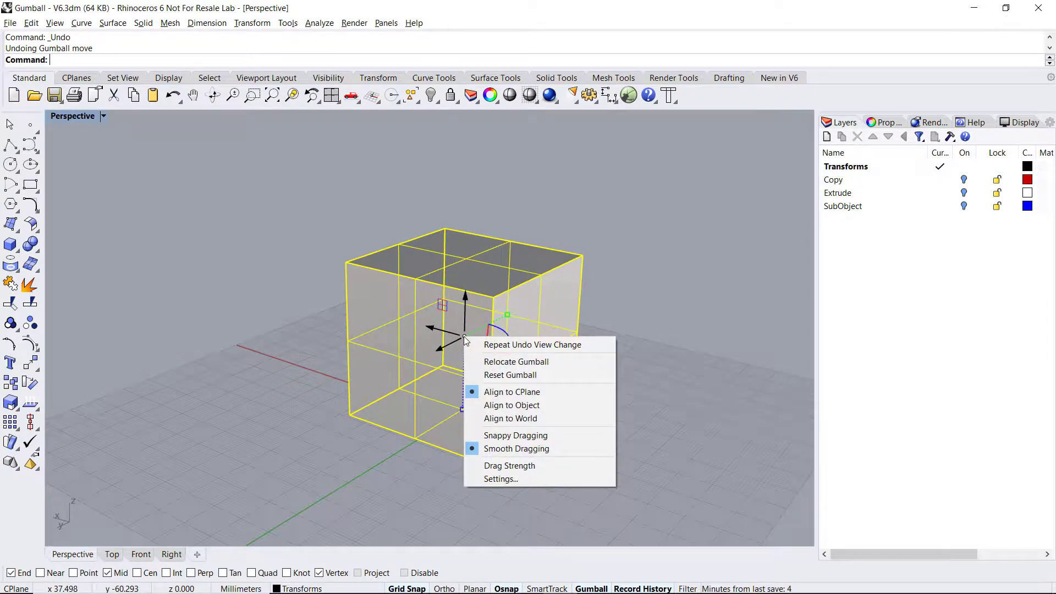
pyautogui.click(556, 362)
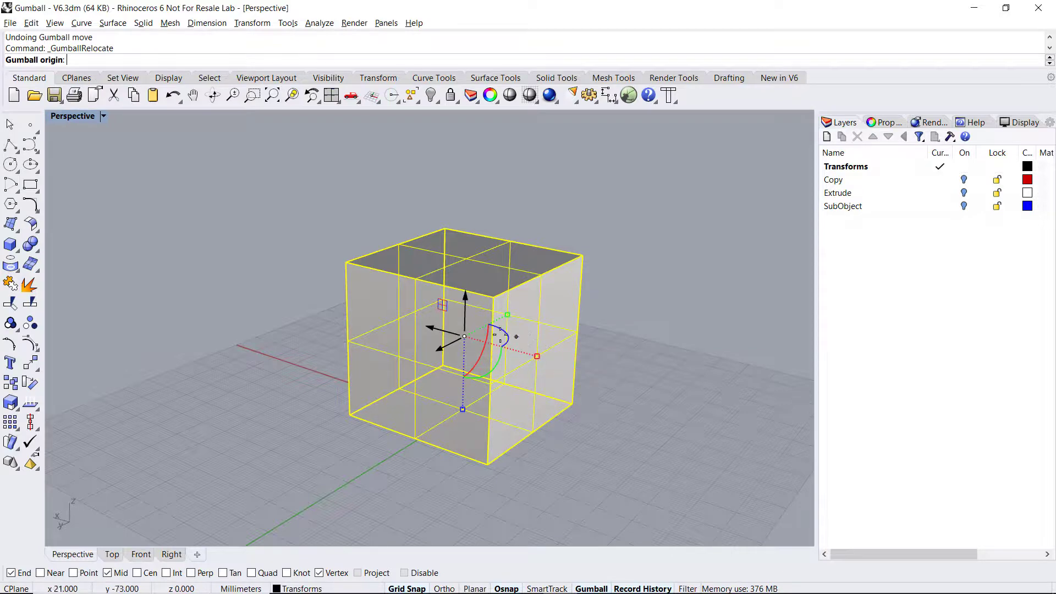
pyautogui.click(350, 415)
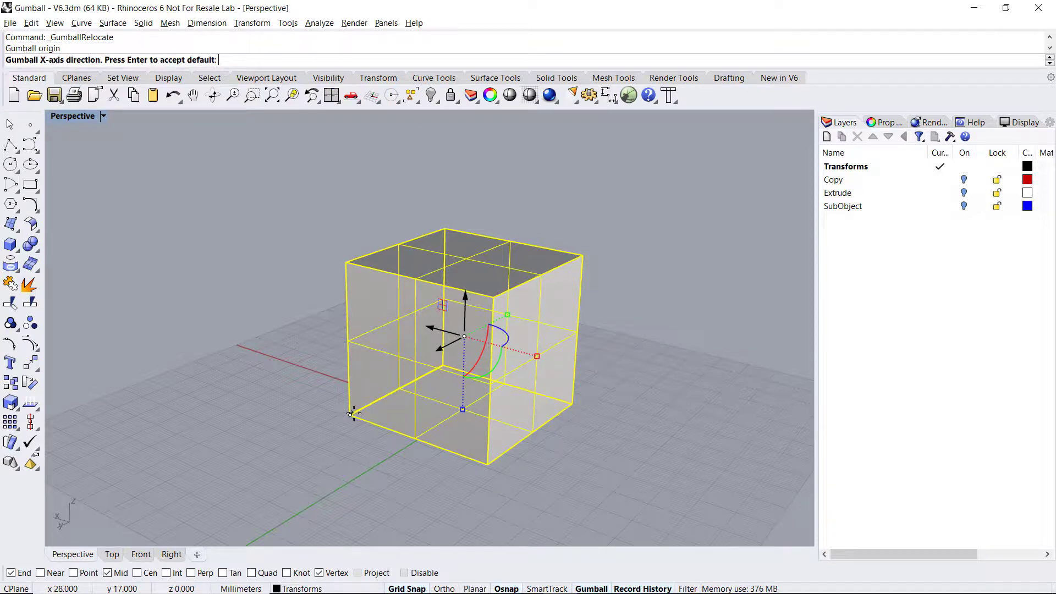
pyautogui.click(488, 465)
pyautogui.press('Return')
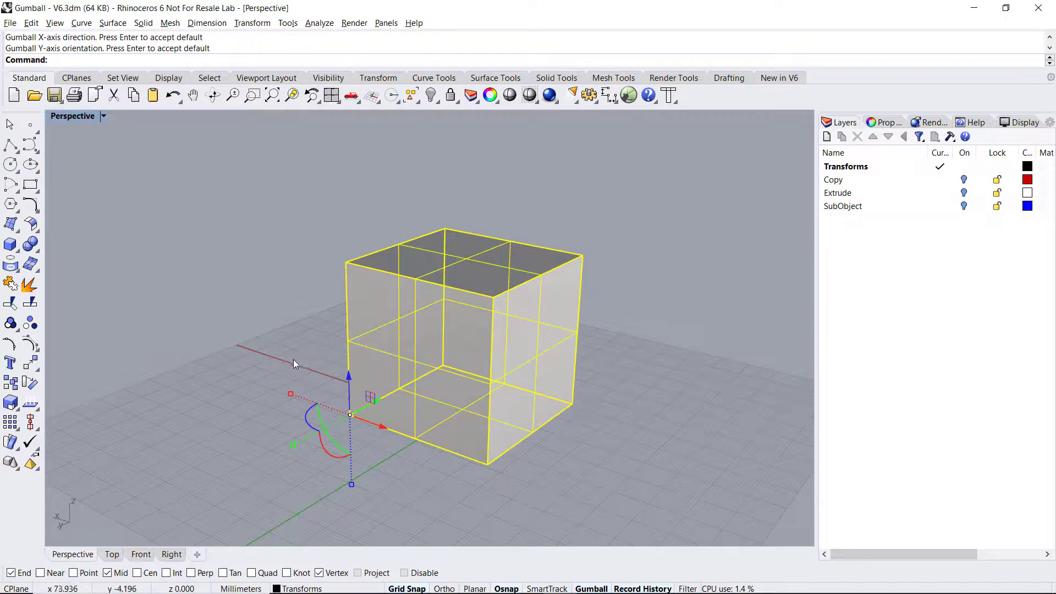
pyautogui.moveTo(290, 392)
pyautogui.mouseDown()
pyautogui.moveTo(270, 390)
pyautogui.moveTo(308, 405)
pyautogui.moveTo(281, 392)
pyautogui.moveTo(295, 402)
pyautogui.mouseUp()
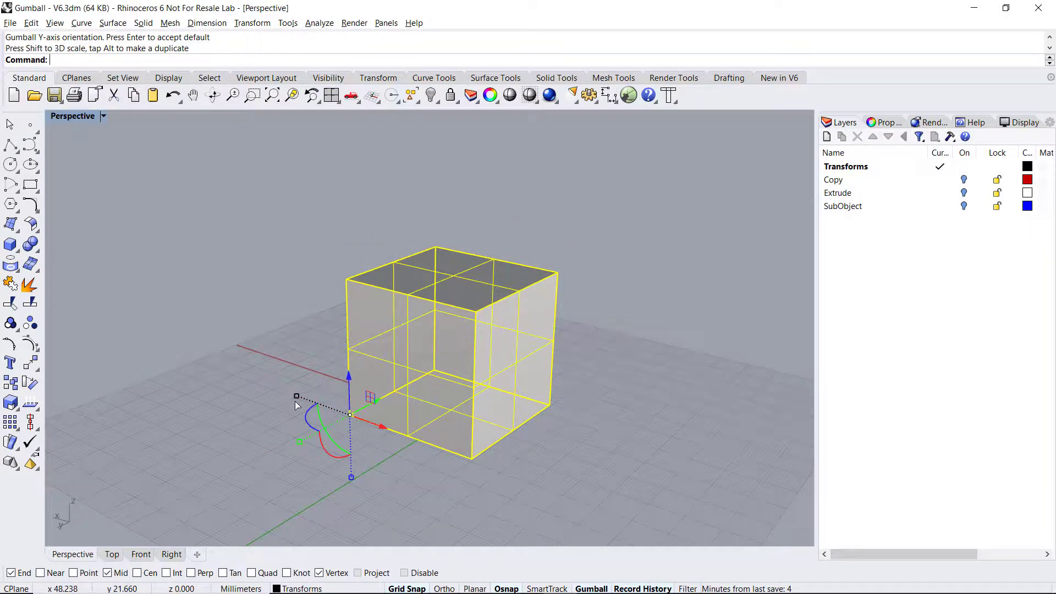
# Show the hidden red surface and switch the Gumball to Snappy Dragging.
pyautogui.click(431, 96)
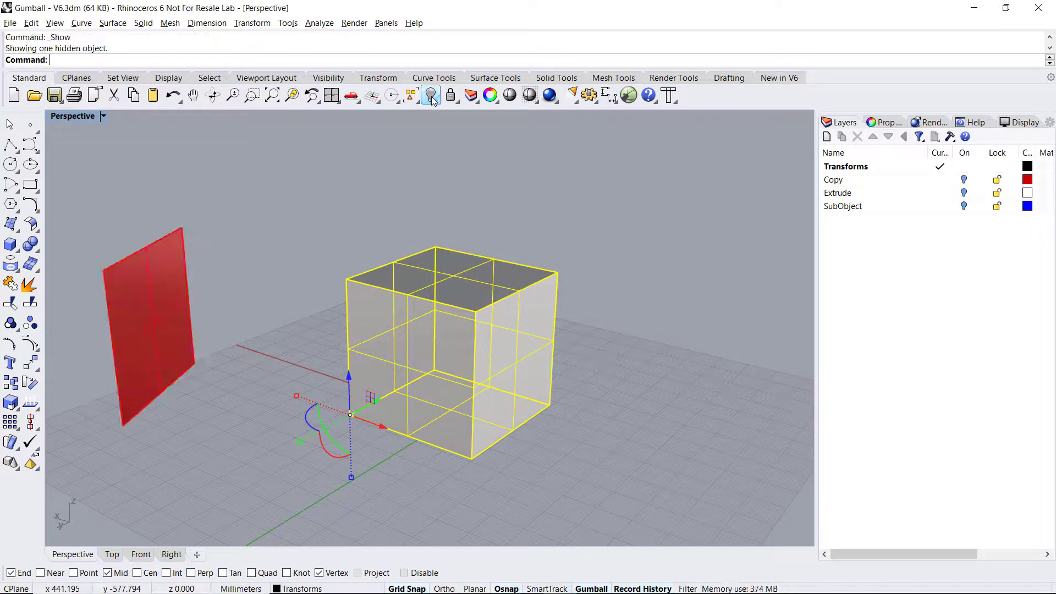
pyautogui.click(350, 415)
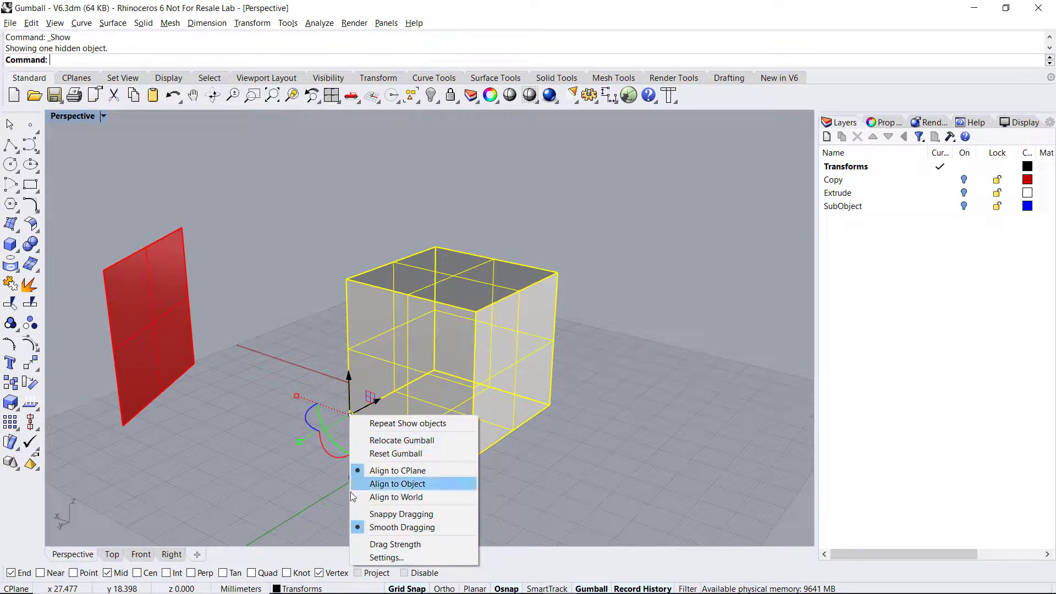
pyautogui.click(444, 514)
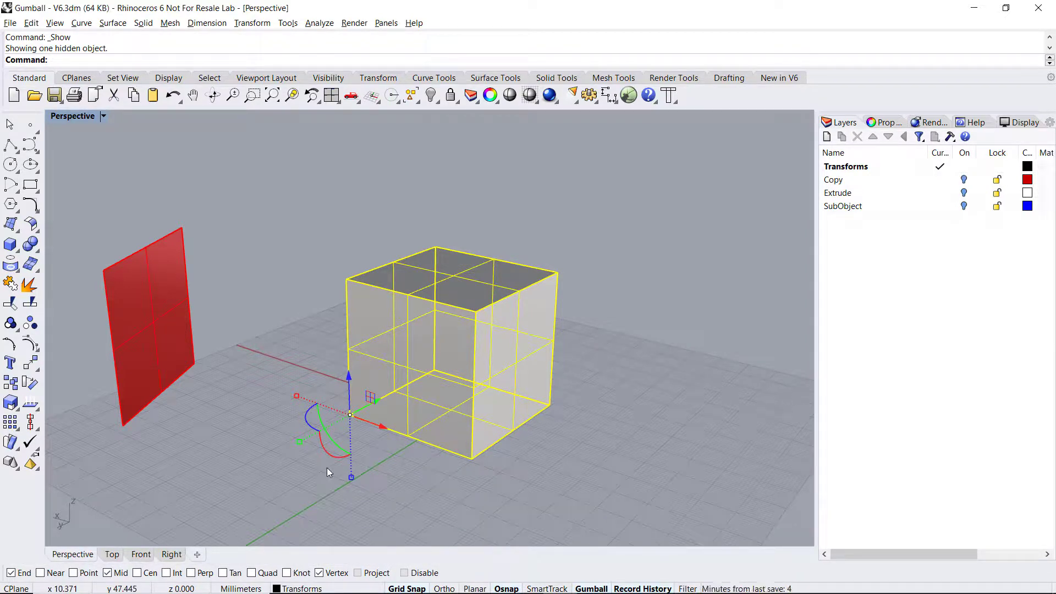
# Move the box by its Gumball origin so its lower corner snaps to the red surface's lower right corner.
pyautogui.moveTo(326, 467); pyautogui.dragTo(361, 414, button='right')
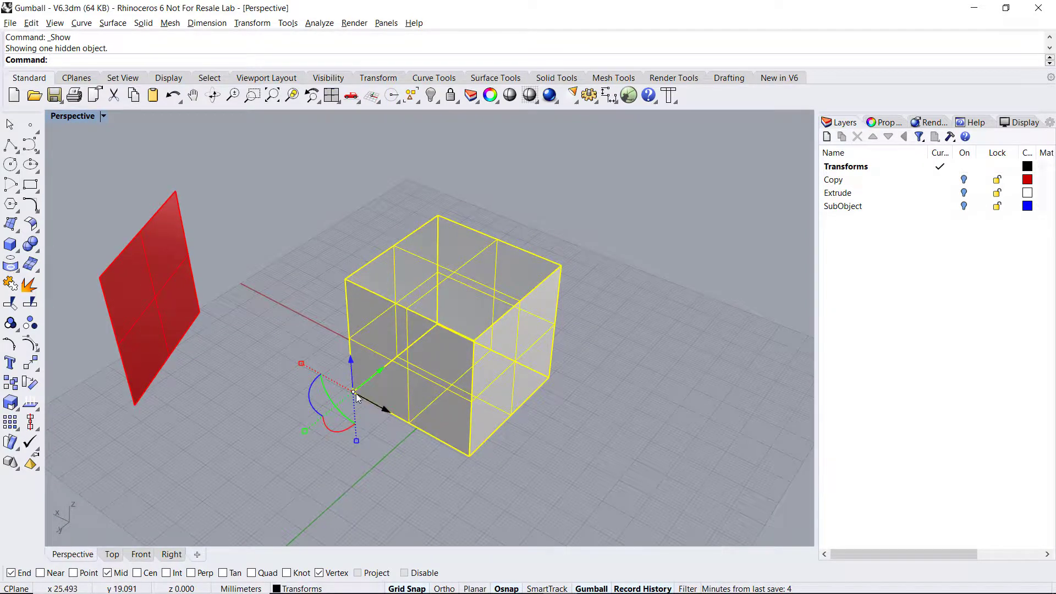
pyautogui.moveTo(353, 392); pyautogui.dragTo(215, 333)
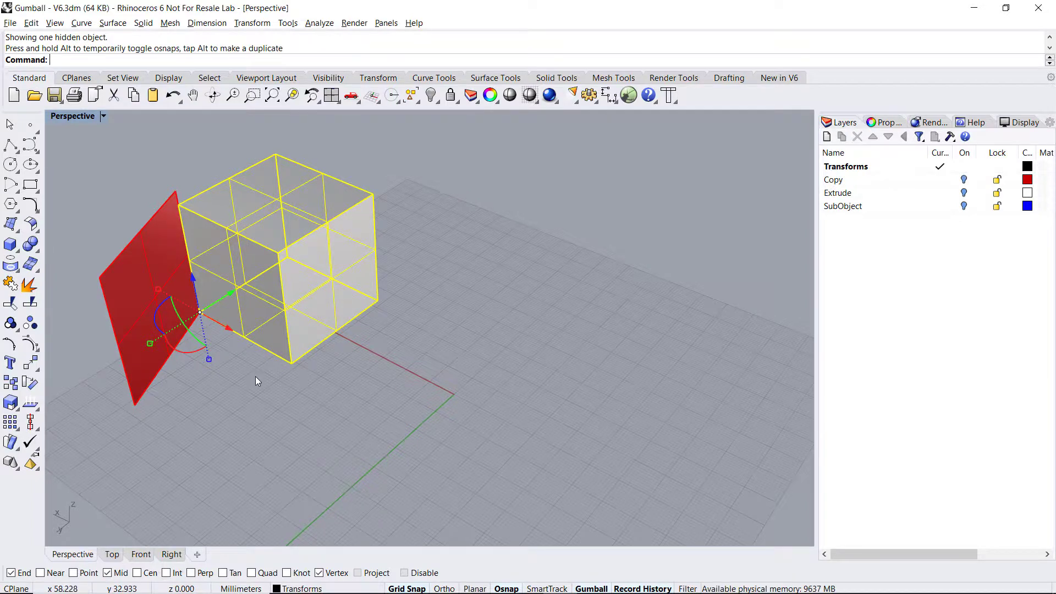
pyautogui.keyDown('shift'); pyautogui.moveTo(256, 377); pyautogui.dragTo(363, 406, button='right'); pyautogui.keyUp('shift')
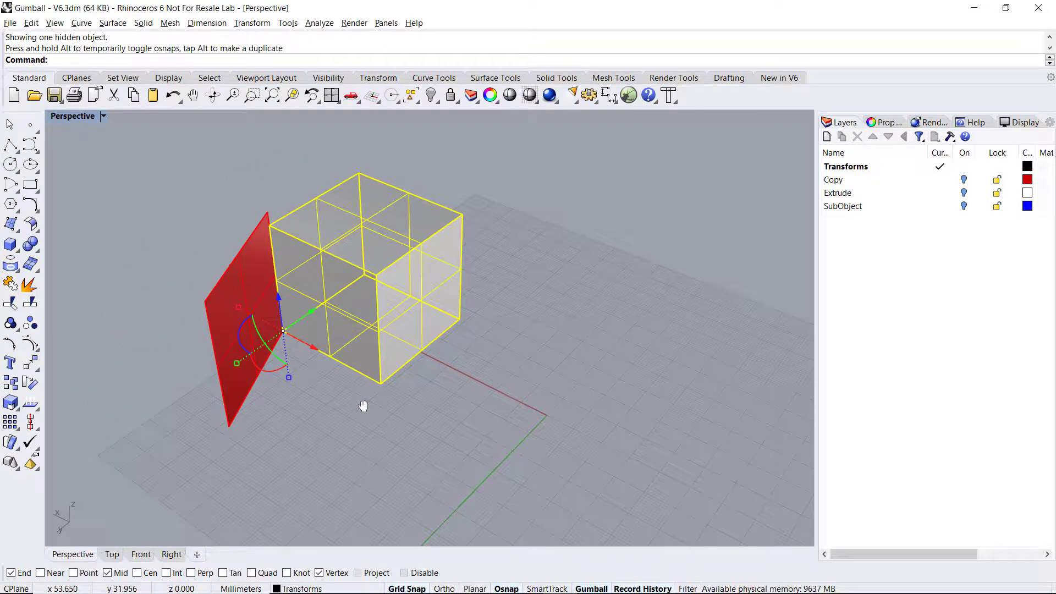
# Select the red surface and align its Gumball to the object.
pyautogui.click(243, 286)
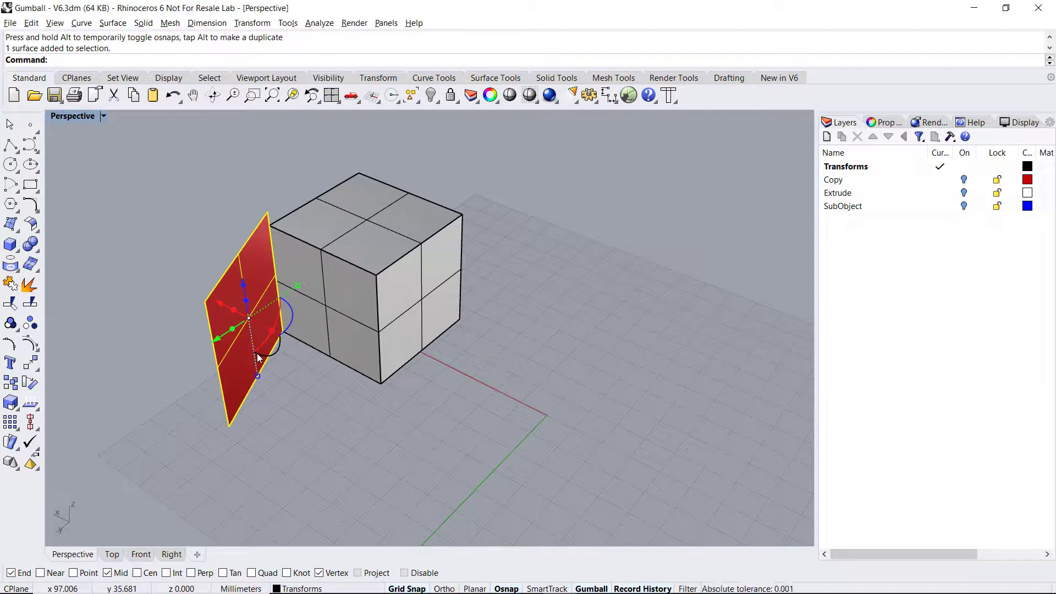
pyautogui.rightClick(248, 318)
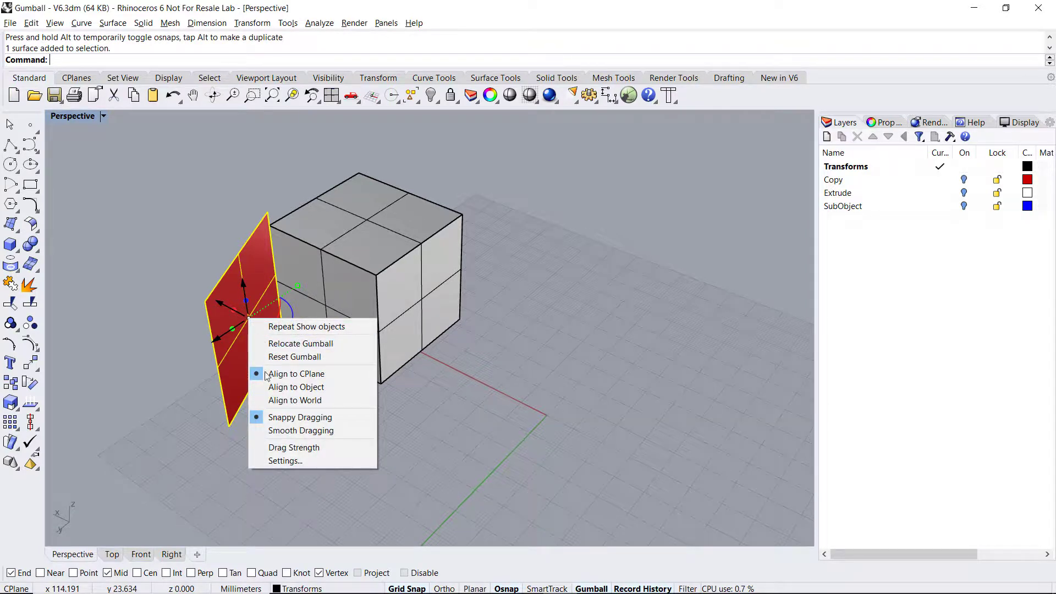
pyautogui.click(296, 388)
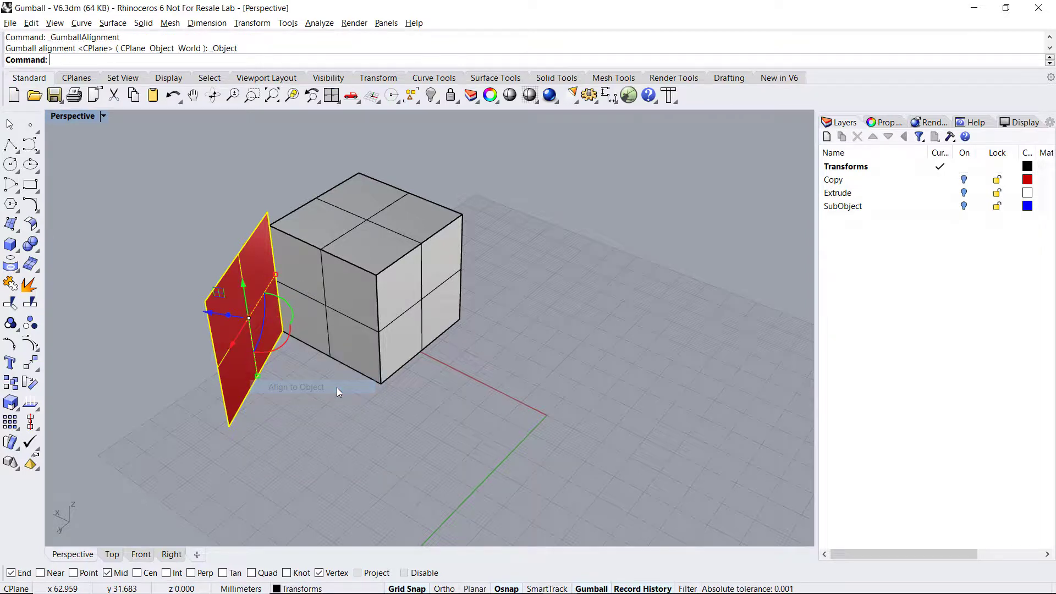
pyautogui.moveTo(327, 440); pyautogui.dragTo(332, 394, button='right')
pyautogui.moveTo(329, 438); pyautogui.dragTo(302, 450, button='right')
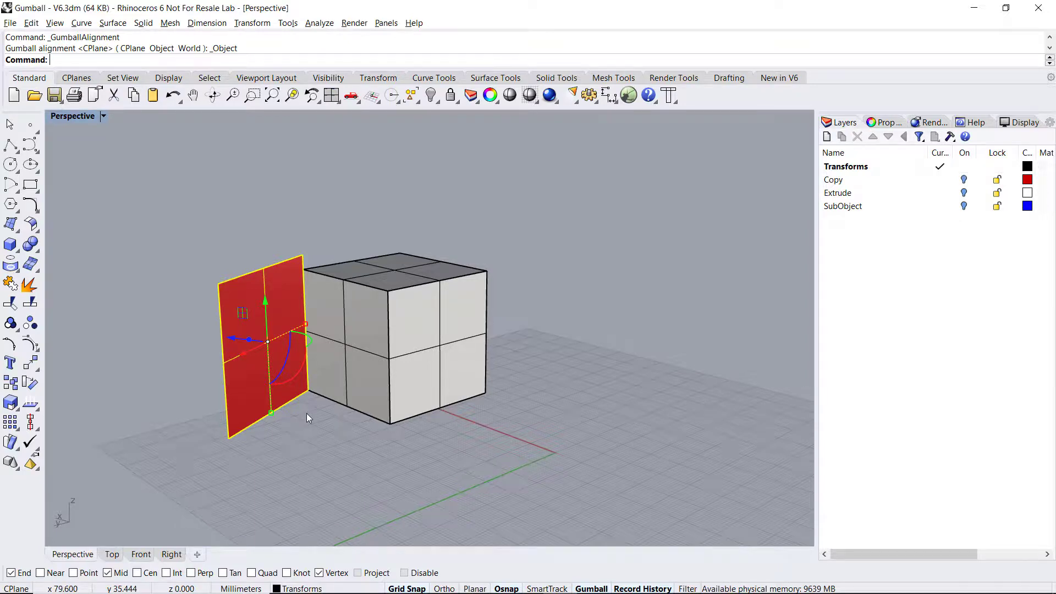
# Move the red surface by its Gumball origin so its centre snaps to the midpoint of the box's adjacent top edge.
pyautogui.moveTo(306, 414); pyautogui.dragTo(310, 455, button='right')
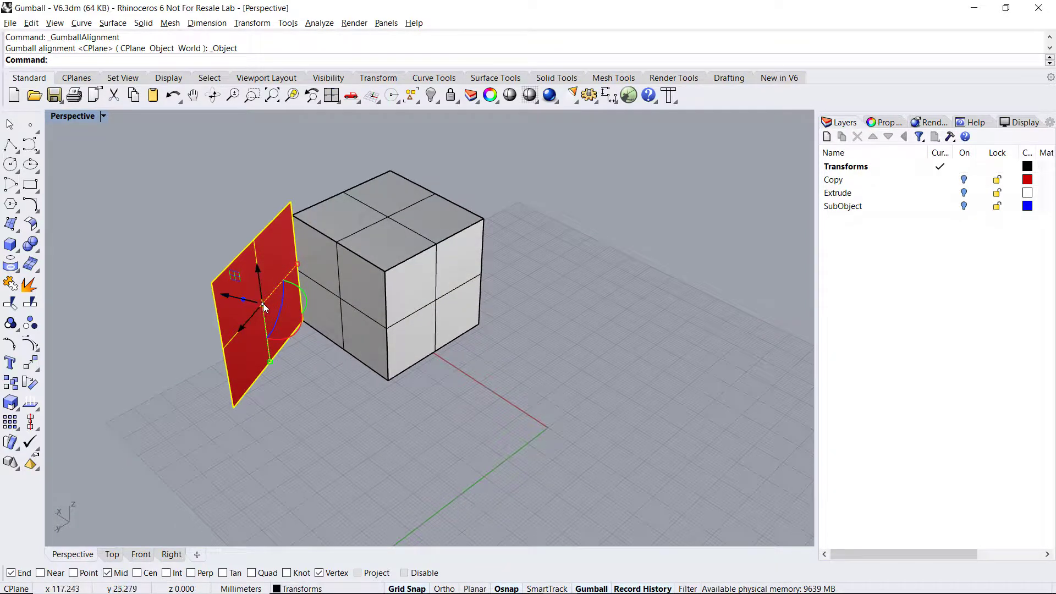
pyautogui.moveTo(269, 305); pyautogui.dragTo(341, 202)
pyautogui.moveTo(388, 183); pyautogui.dragTo(388, 240, button='right')
pyautogui.moveTo(378, 233); pyautogui.dragTo(417, 238)
pyautogui.moveTo(378, 387); pyautogui.dragTo(310, 366, button='right')
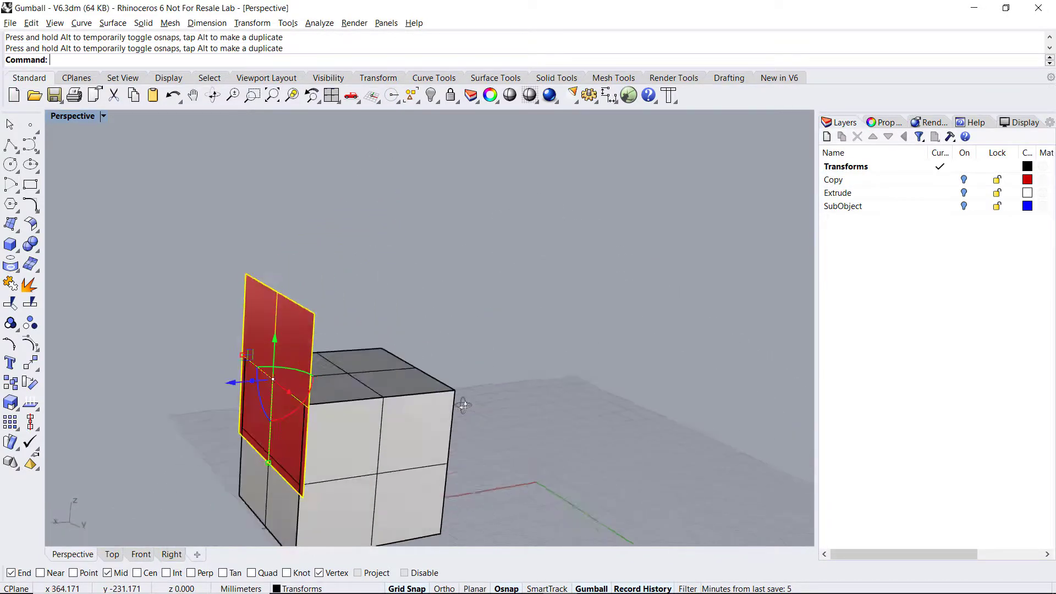
pyautogui.moveTo(467, 405); pyautogui.dragTo(340, 395, button='right')
pyautogui.click(341, 386)
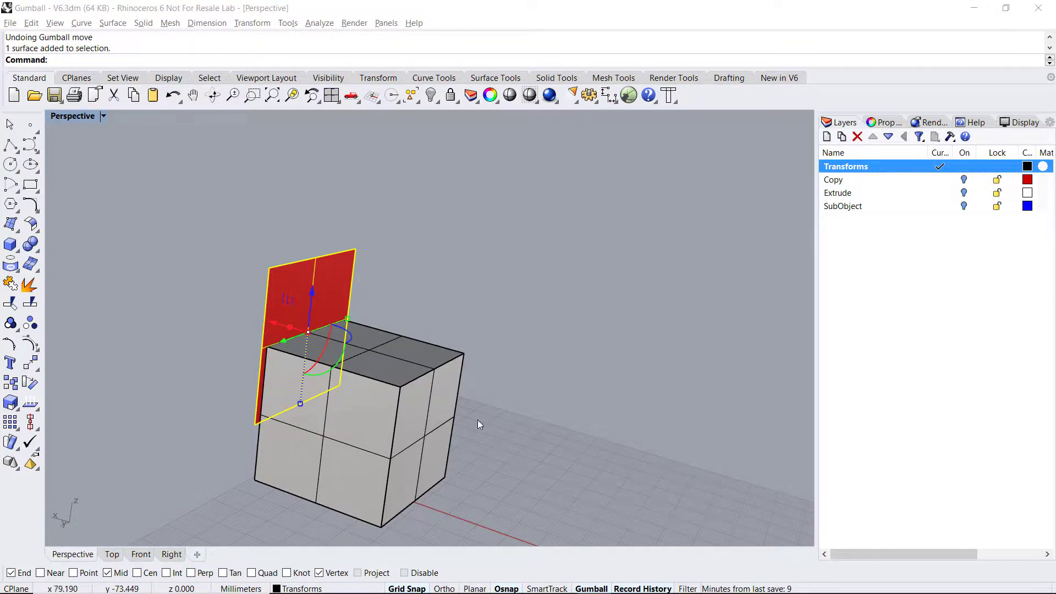
# Make the Copy layer current and turn off the Transforms layer.
pyautogui.click(940, 180)
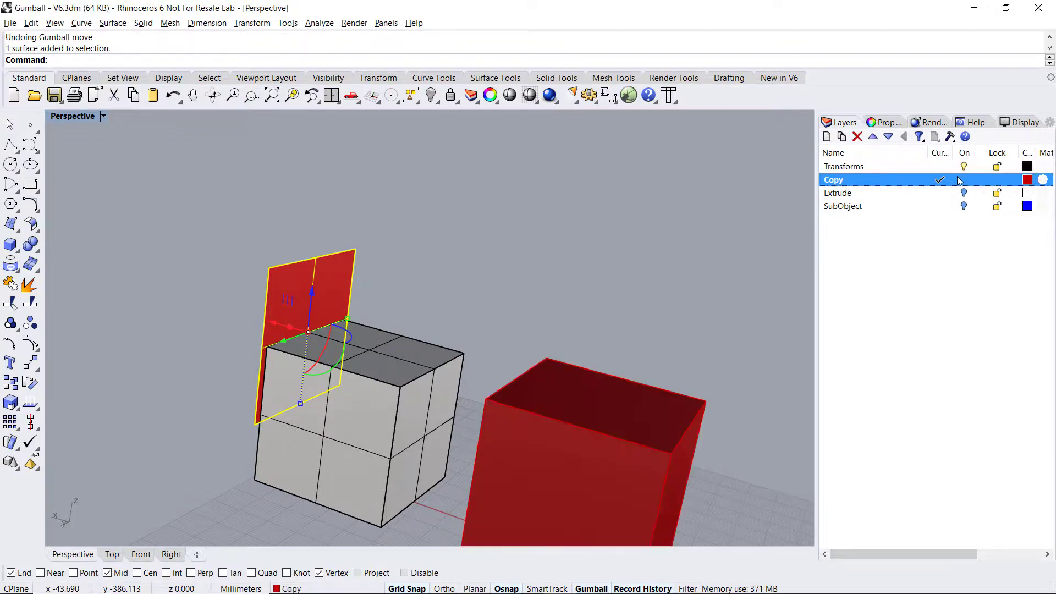
pyautogui.click(965, 167)
pyautogui.moveTo(371, 270); pyautogui.dragTo(493, 346, button='right')
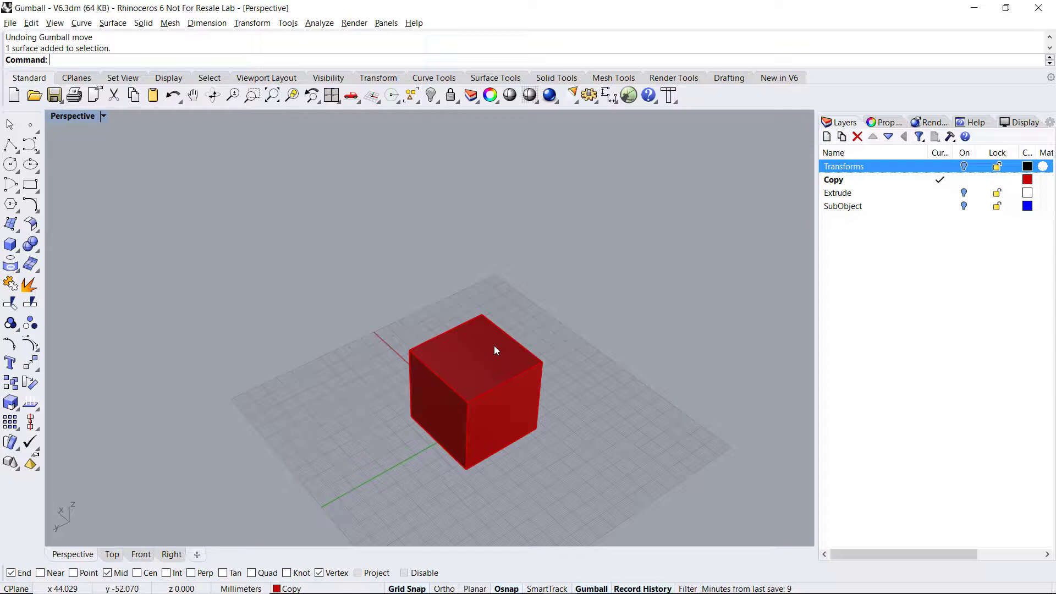
# Duplicate the red box along the negative Y axis with the Gumball, leaving a gap between the two boxes.
pyautogui.click(494, 346)
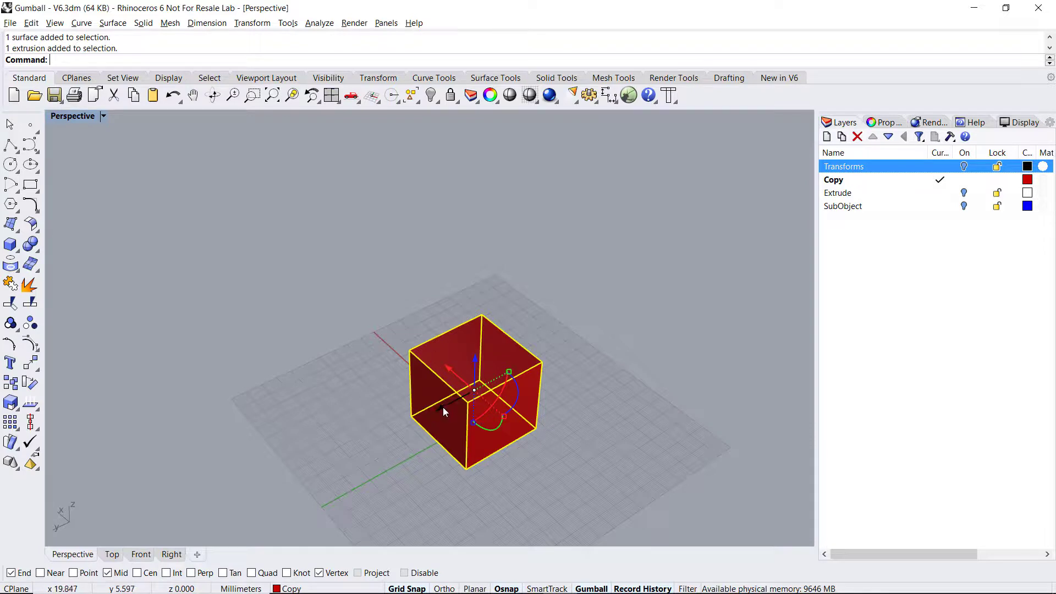
pyautogui.moveTo(443, 410); pyautogui.dragTo(576, 339)
pyautogui.press('alt')
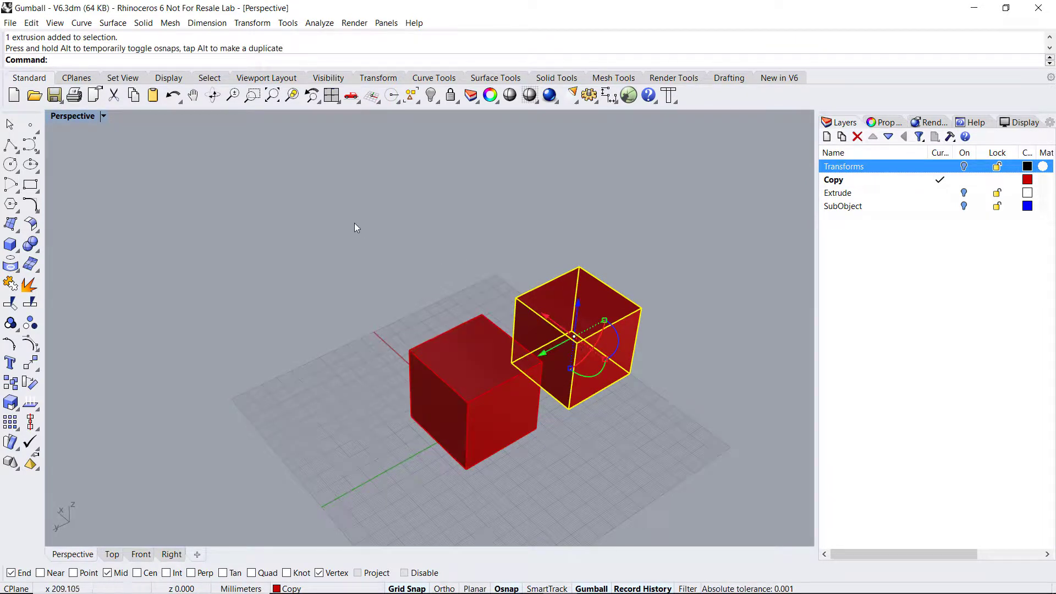
# Duplicate both red boxes together 100 mm along the X axis with the Gumball.
pyautogui.moveTo(353, 223); pyautogui.dragTo(688, 523)
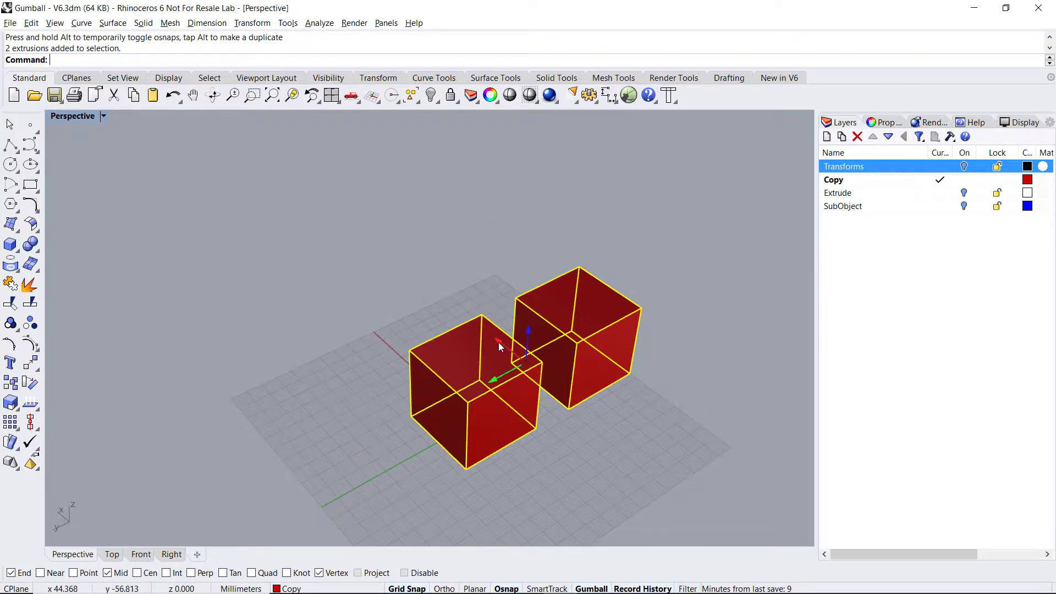
pyautogui.moveTo(500, 342); pyautogui.dragTo(425, 295)
pyautogui.write('100')
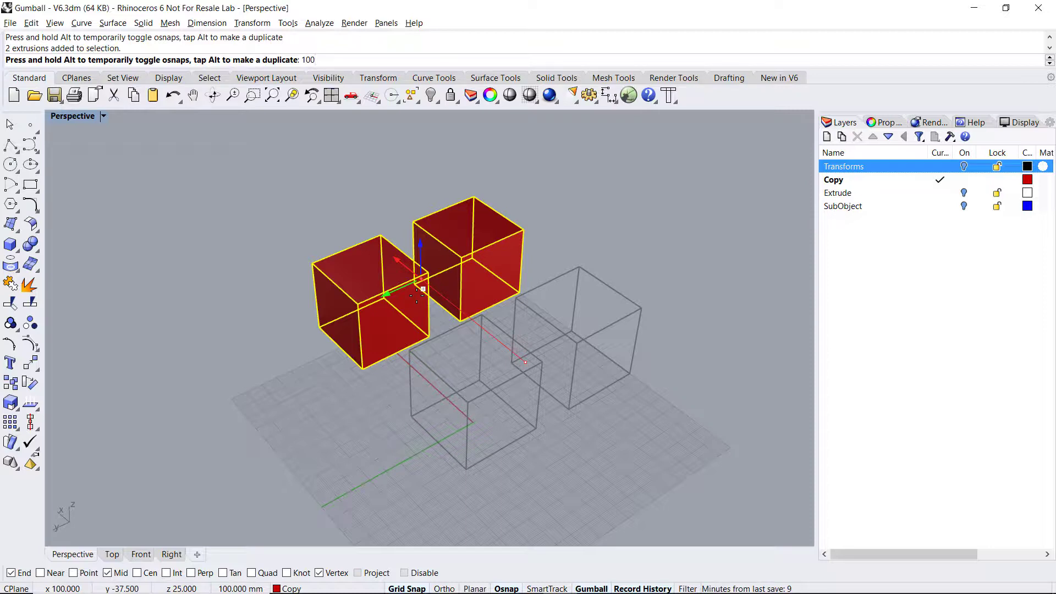
pyautogui.moveTo(416, 295); pyautogui.dragTo(417, 293)
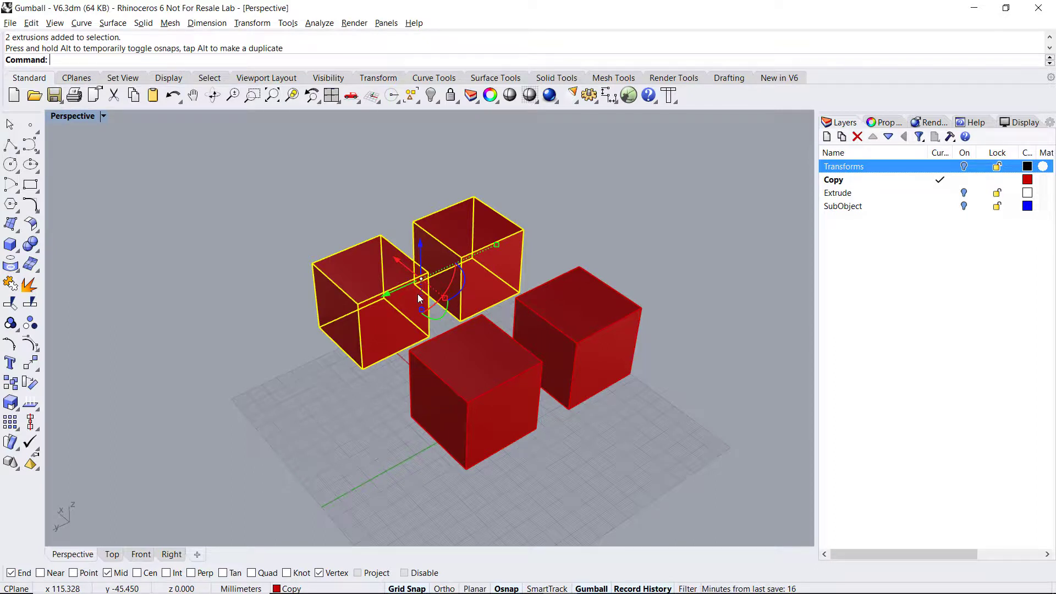
# Make the Extrude layer current and turn off the Copy layer.
pyautogui.click(939, 192)
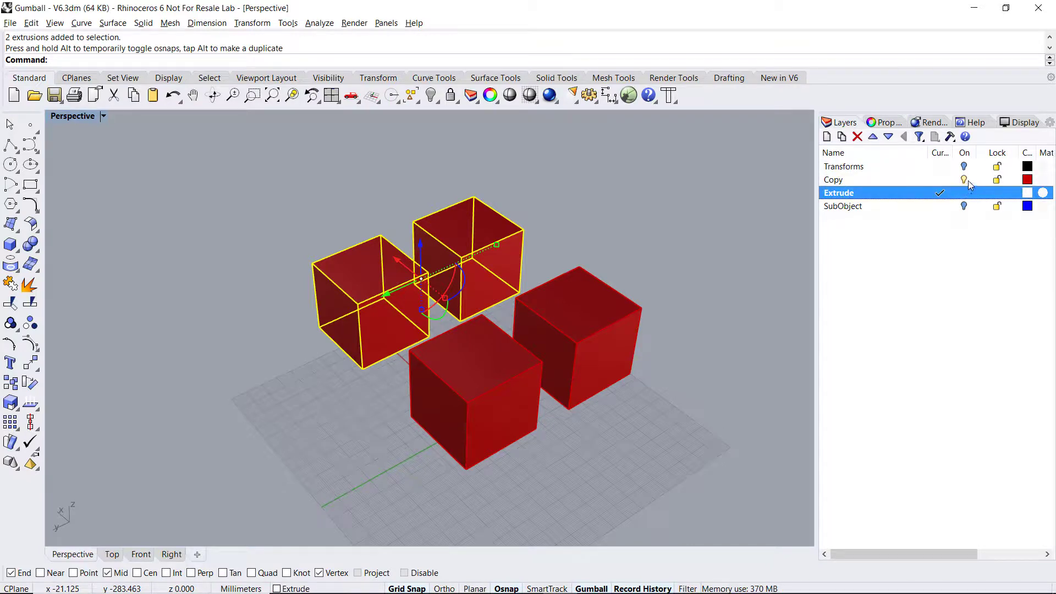
pyautogui.click(966, 180)
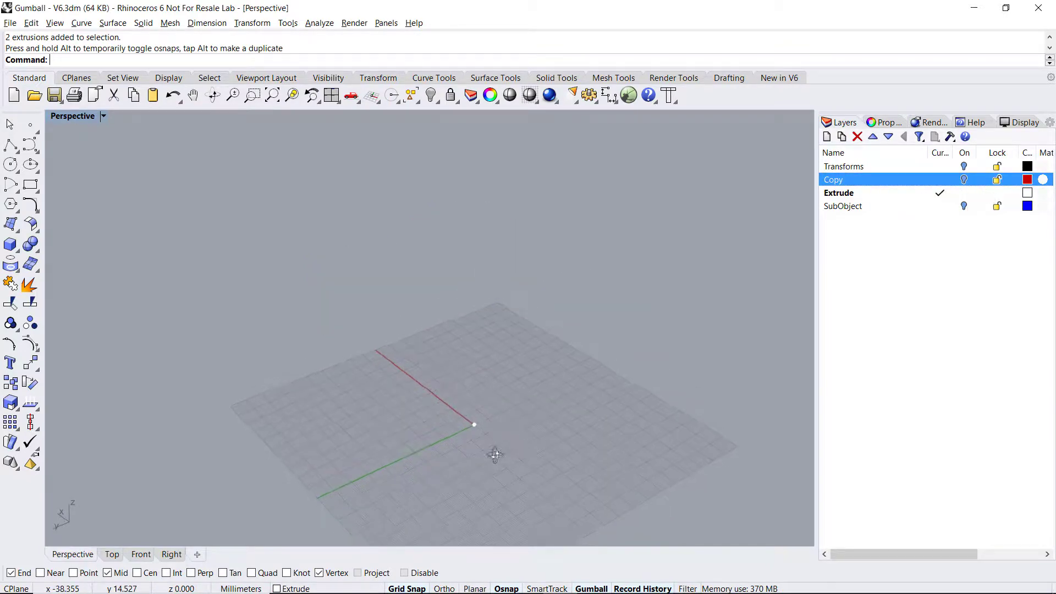
pyautogui.scroll(4, 465, 422)
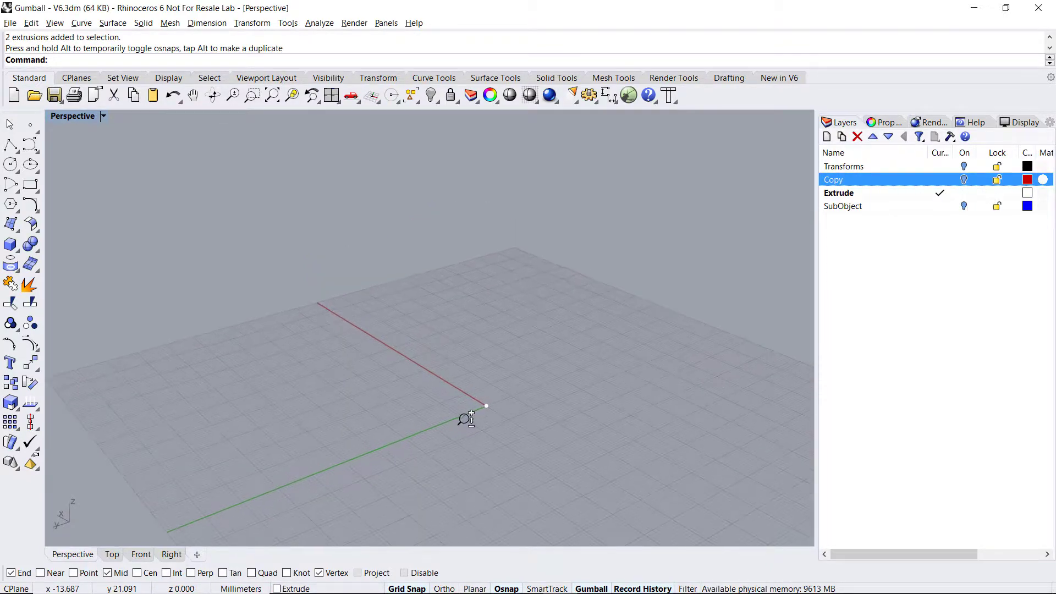
# Extrude the origin point upward into a vertical line, and extrude that line along negative X into a surface.
pyautogui.moveTo(471, 388); pyautogui.dragTo(505, 438)
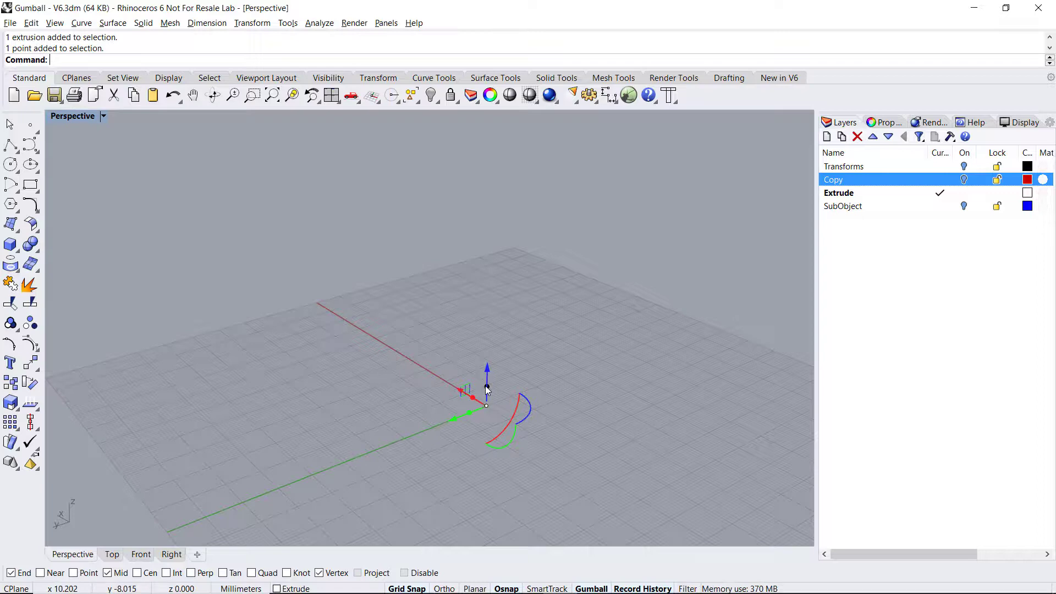
pyautogui.moveTo(486, 377); pyautogui.dragTo(506, 299)
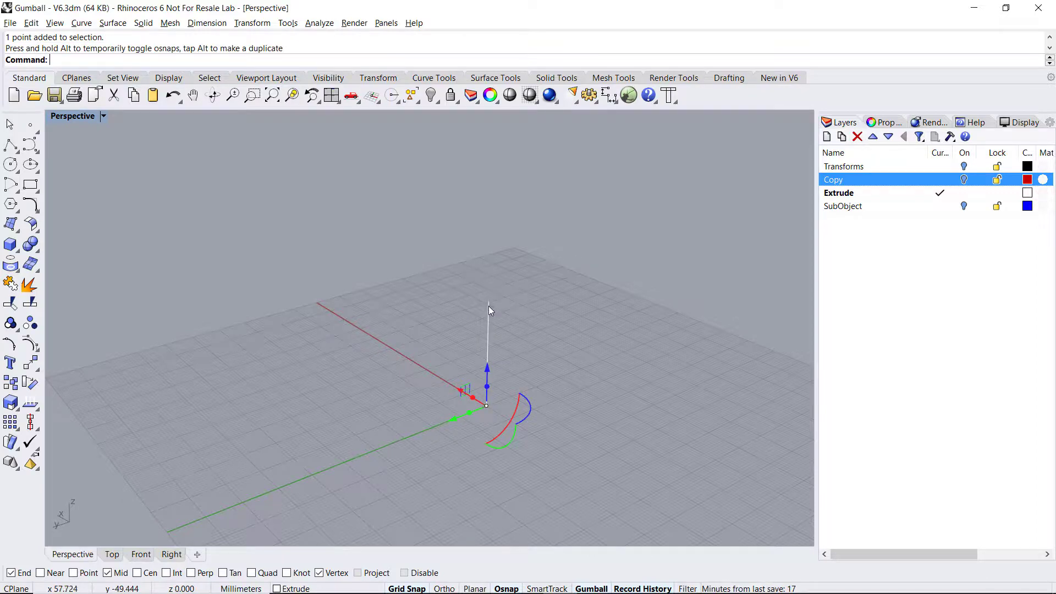
pyautogui.click(488, 311)
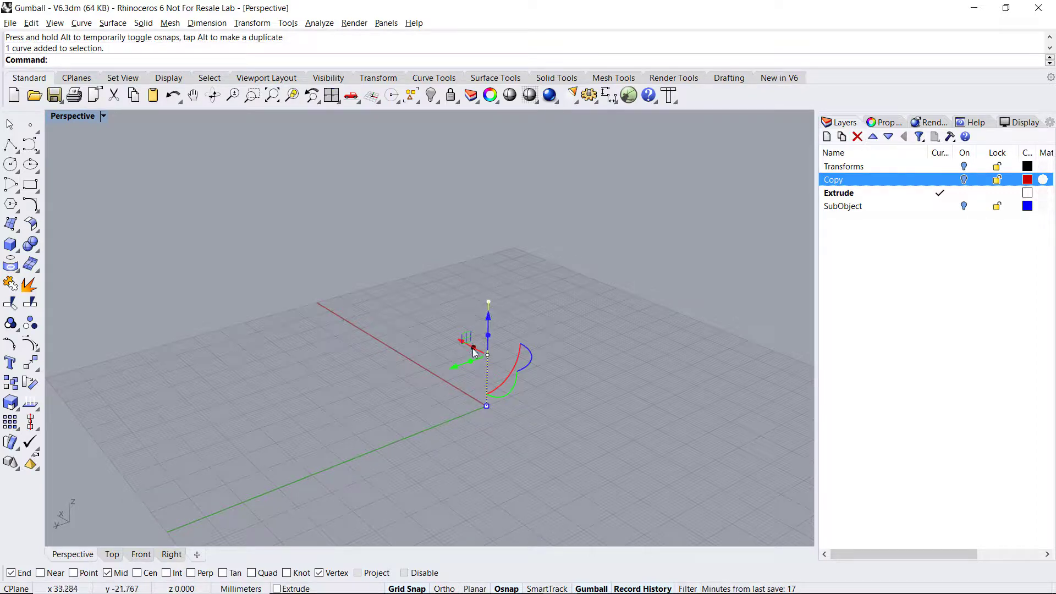
pyautogui.moveTo(473, 348); pyautogui.dragTo(589, 382)
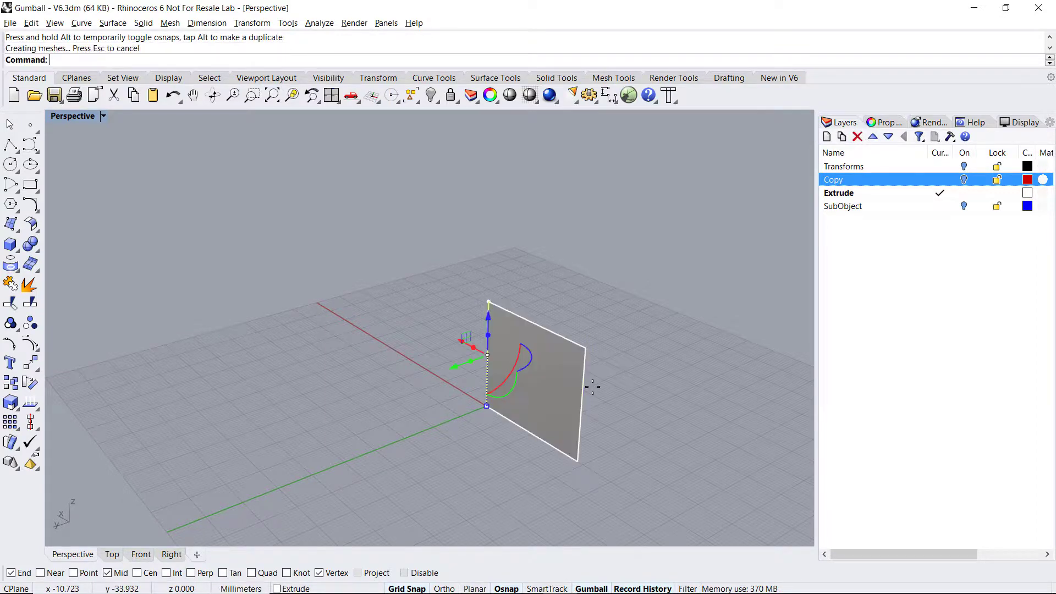
# Extrude the surface along Y into a box, and undo the Gumball extrusions back to the original point.
pyautogui.click(561, 353)
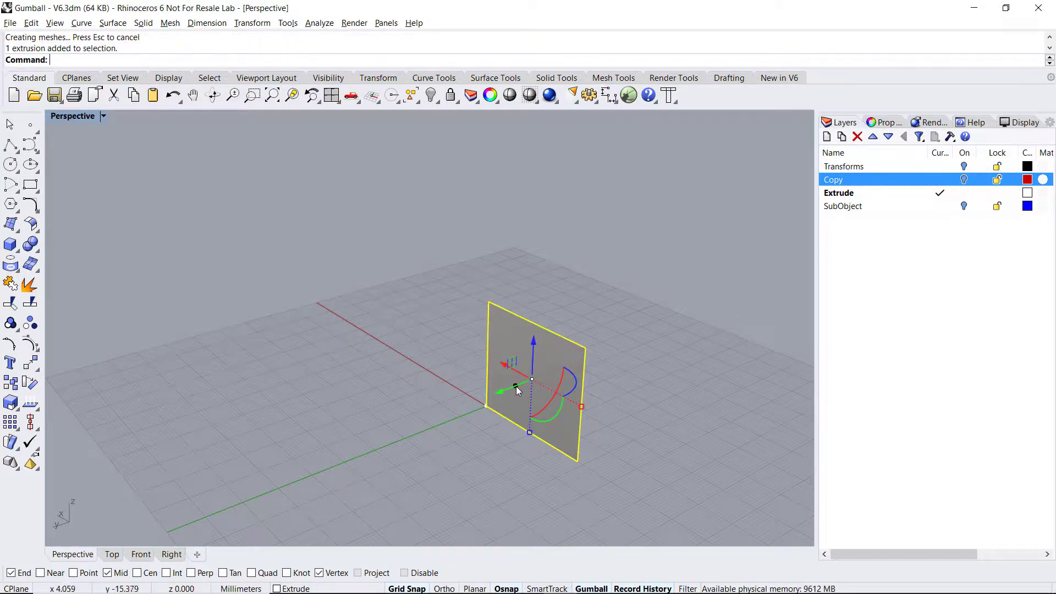
pyautogui.moveTo(515, 386); pyautogui.dragTo(387, 409)
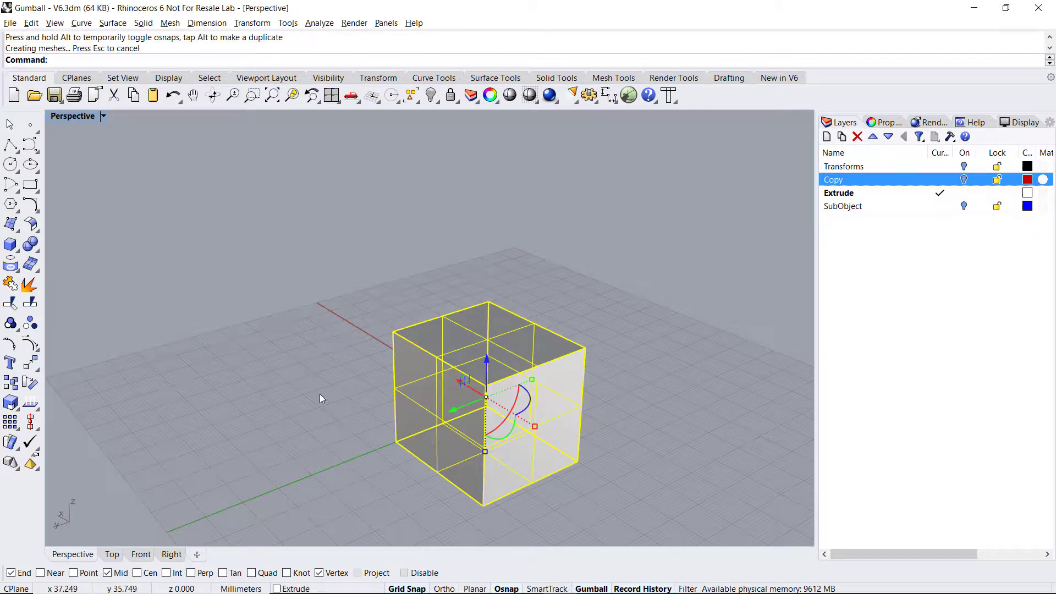
pyautogui.hotkey('ctrl', 'z')
pyautogui.hotkey('ctrl', 'z')
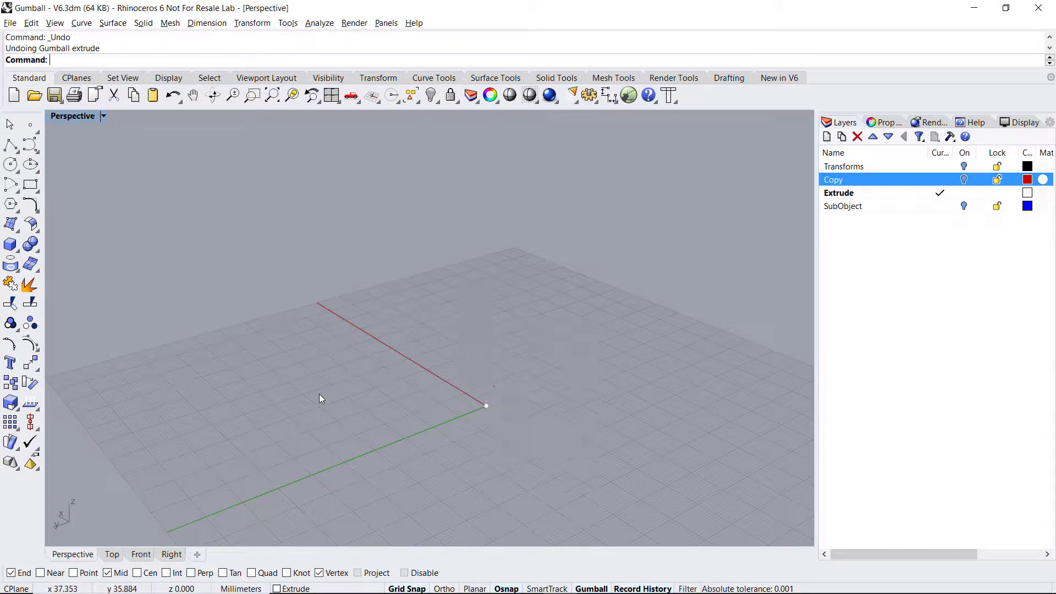
# Extrude the origin point 25 mm to both sides along Z into a vertical line.
pyautogui.moveTo(457, 386); pyautogui.dragTo(513, 426)
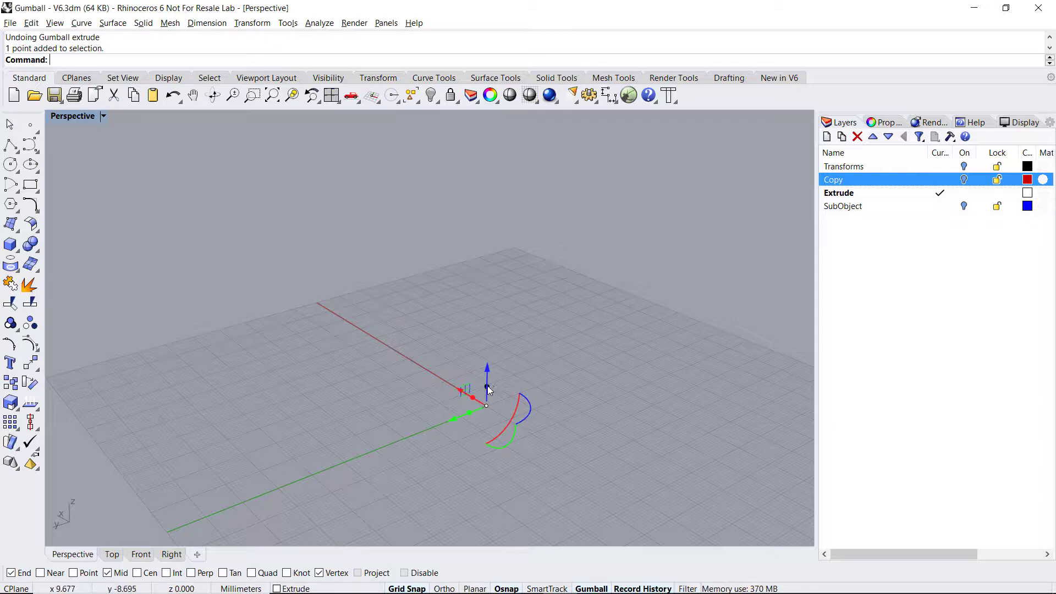
pyautogui.moveTo(488, 390); pyautogui.dragTo(528, 331)
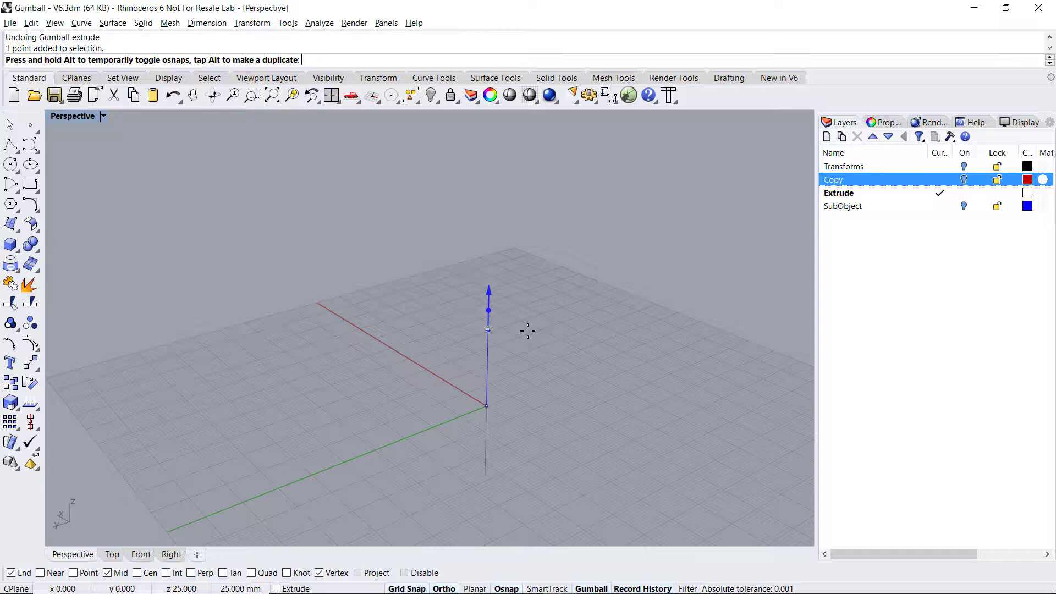
pyautogui.moveTo(526, 330); pyautogui.dragTo(523, 330)
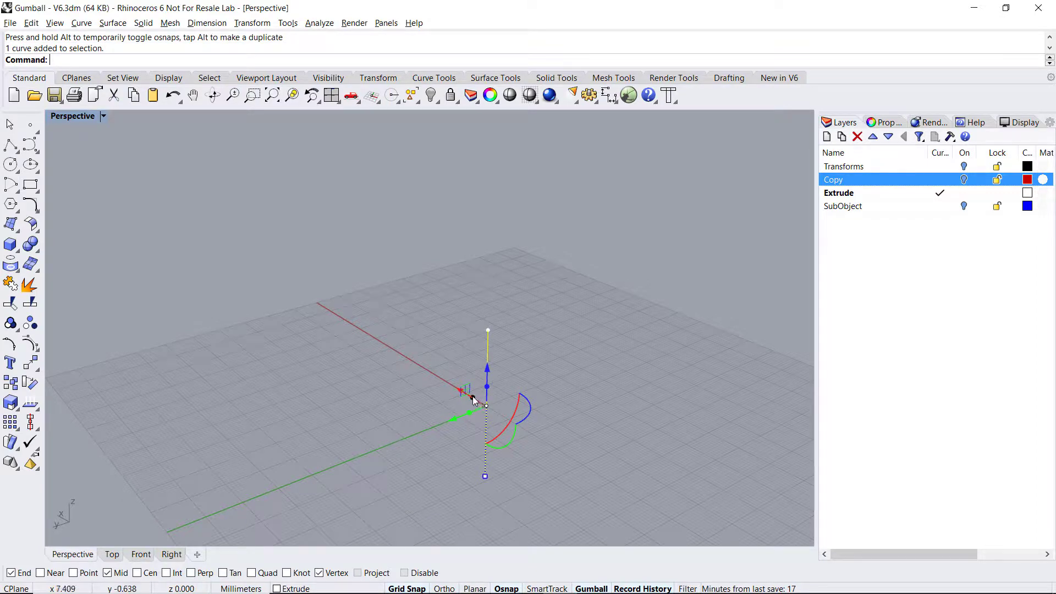
# Extrude the vertical line to both sides along X into a surface, and that surface to both sides along Y into a box.
pyautogui.moveTo(473, 398); pyautogui.dragTo(569, 438)
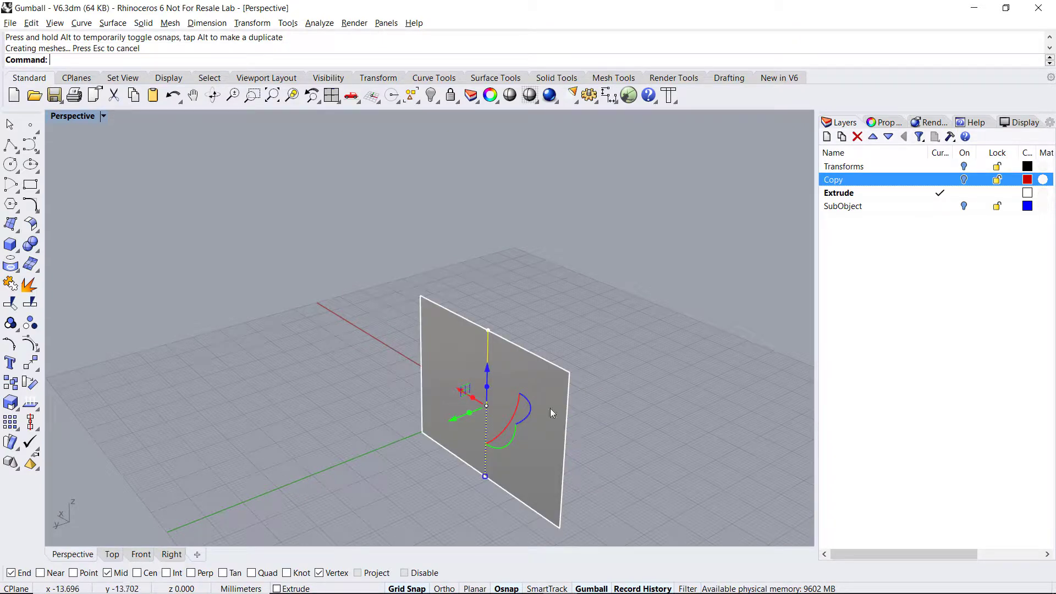
pyautogui.click(550, 408)
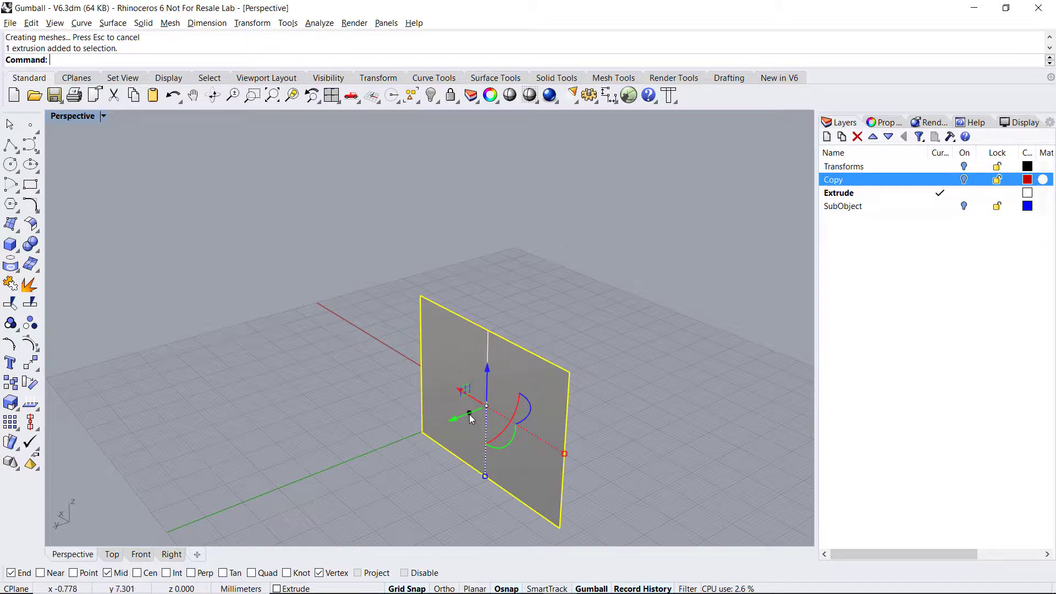
pyautogui.moveTo(469, 415); pyautogui.dragTo(371, 440)
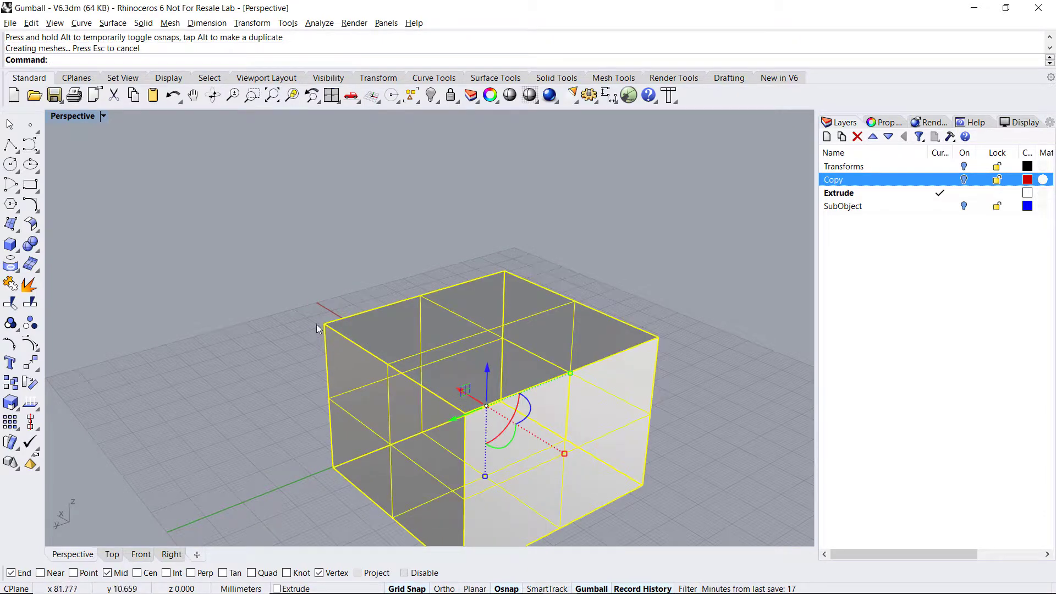
pyautogui.keyDown('shift'); pyautogui.moveTo(316, 327); pyautogui.dragTo(315, 255, button='right'); pyautogui.keyUp('shift')
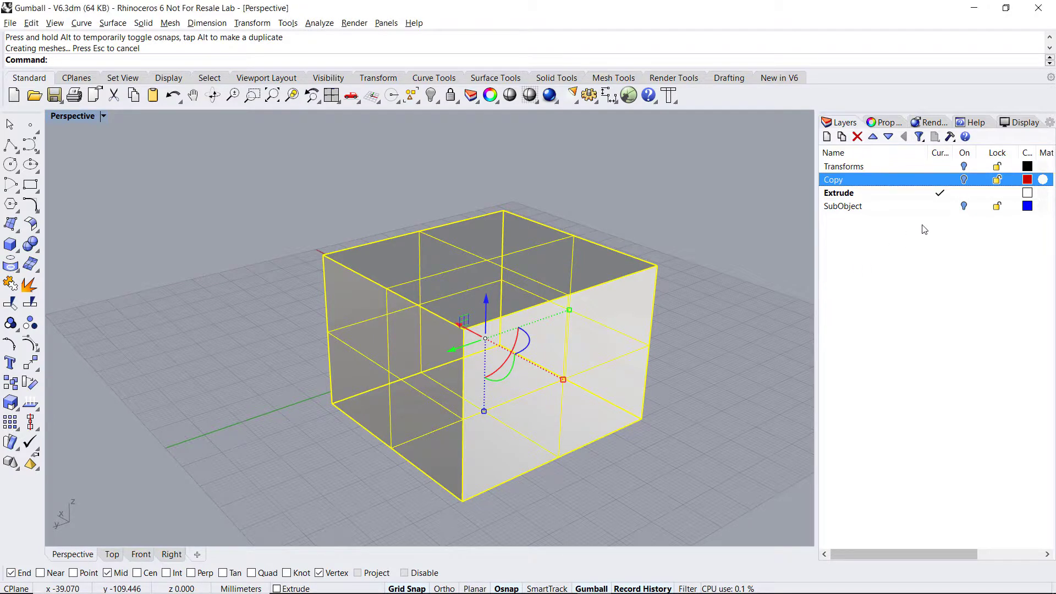
# Make the SubObject layer current and turn off the Extrude layer.
pyautogui.click(940, 206)
pyautogui.click(964, 193)
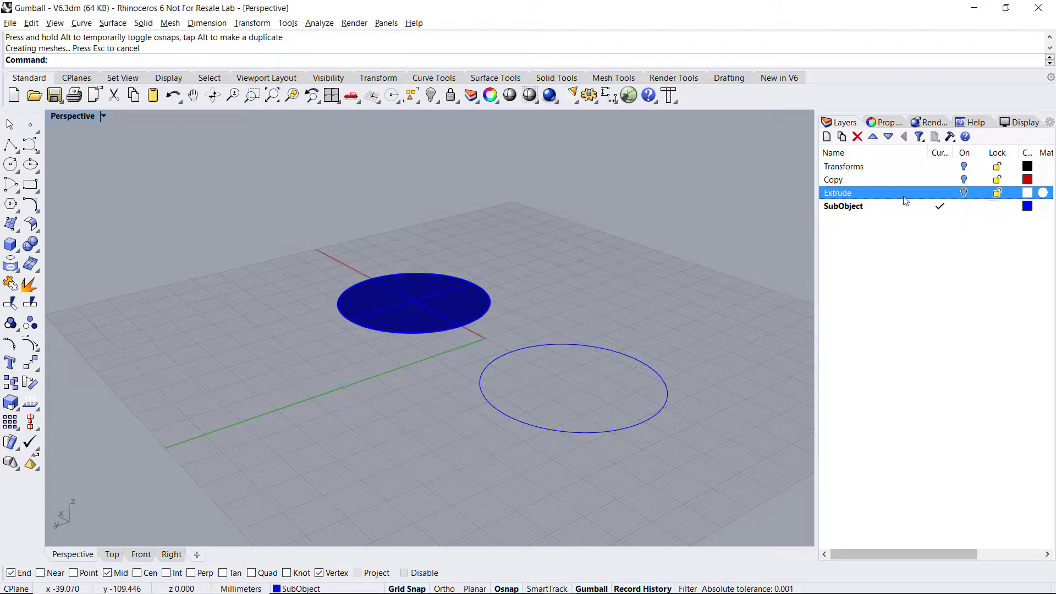
pyautogui.moveTo(481, 265); pyautogui.dragTo(513, 273, button='right')
# Extrude the blue disc and the circle upward together into a closed and an open cylinder, and clear the selection.
pyautogui.moveTo(574, 248); pyautogui.dragTo(415, 456)
pyautogui.moveTo(414, 456); pyautogui.dragTo(408, 416, button='right')
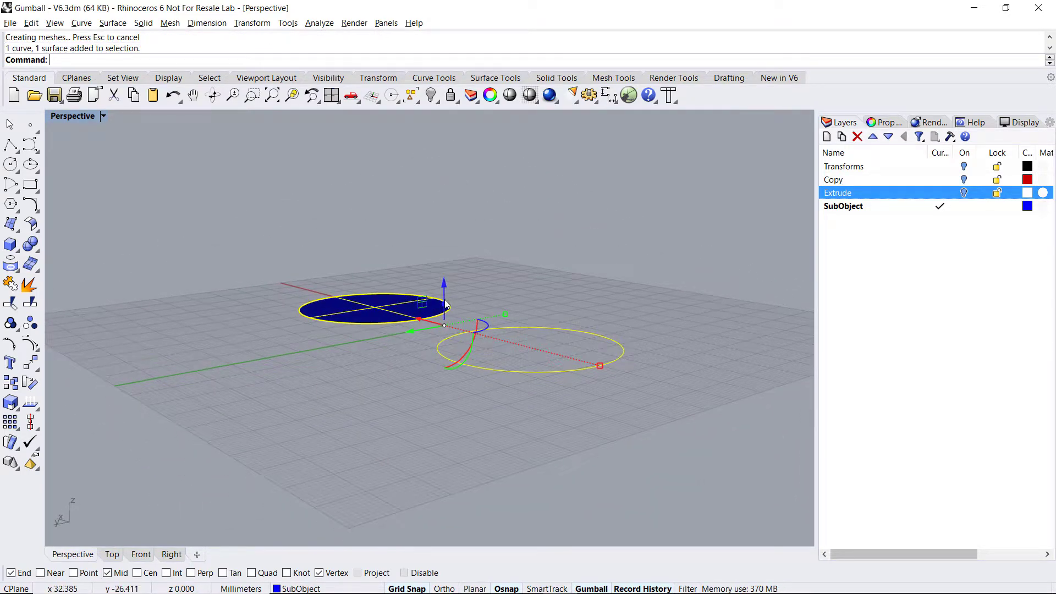
pyautogui.moveTo(447, 308); pyautogui.dragTo(457, 259)
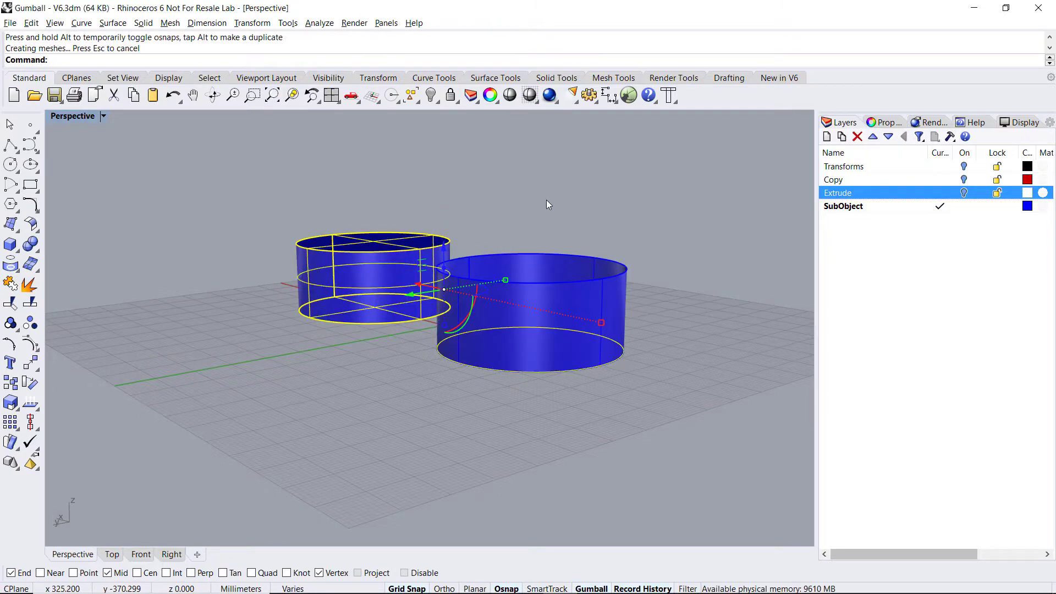
pyautogui.moveTo(498, 241); pyautogui.dragTo(573, 252, button='right')
pyautogui.click(575, 257)
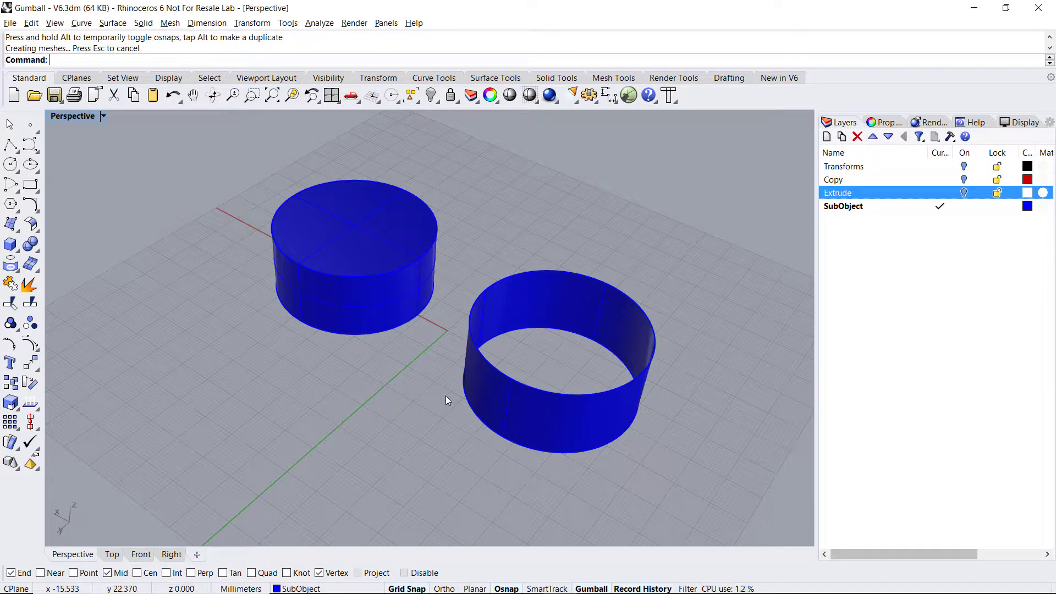
# Copy the open cylinder's top edge along the Y axis as a separate circle, select that circle and deselect it.
pyautogui.keyDown('ctrl'); pyautogui.keyDown('shift'); pyautogui.click(519, 384); pyautogui.keyUp('shift'); pyautogui.keyUp('ctrl')
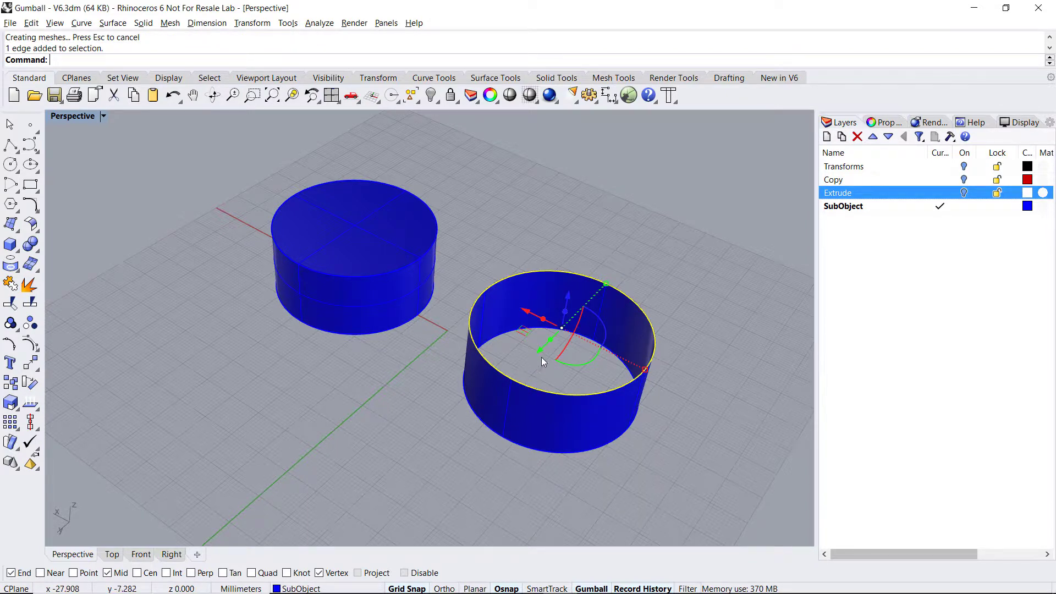
pyautogui.moveTo(542, 347); pyautogui.dragTo(358, 408)
pyautogui.press('alt')
pyautogui.moveTo(375, 371); pyautogui.dragTo(448, 369, button='right')
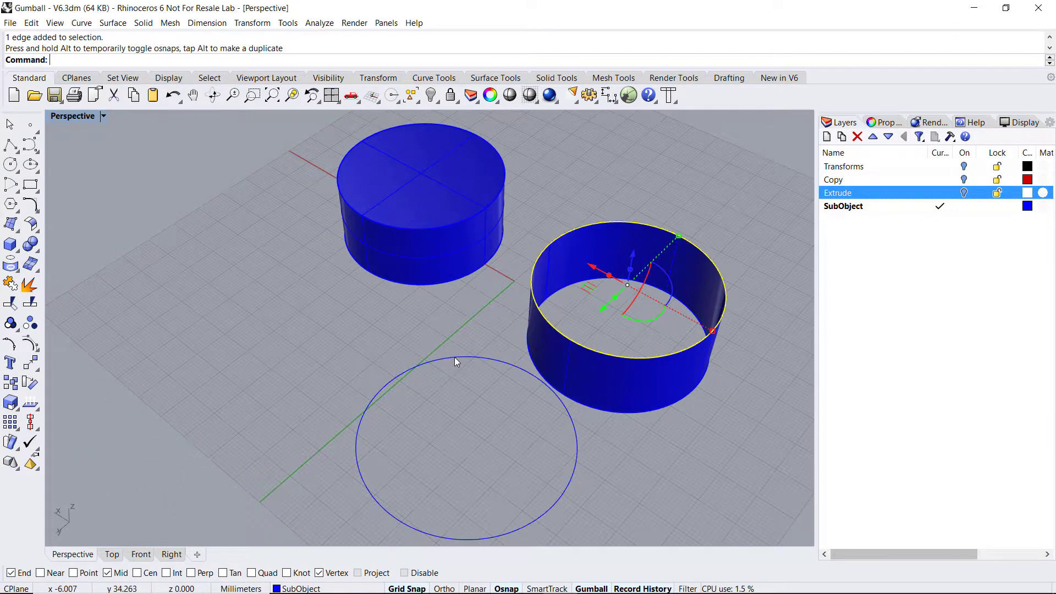
pyautogui.click(455, 357)
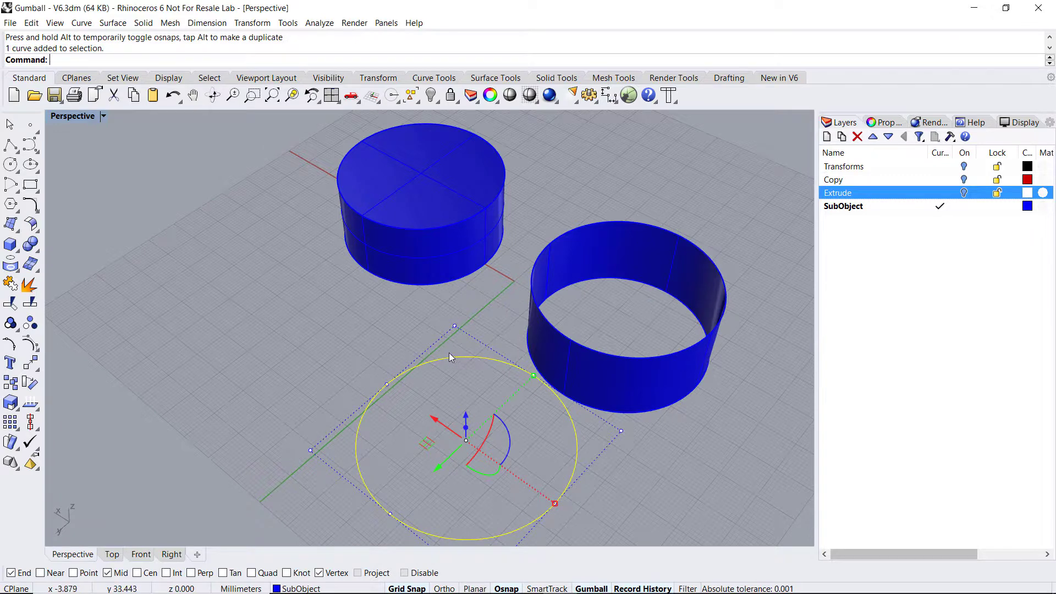
pyautogui.click(380, 419)
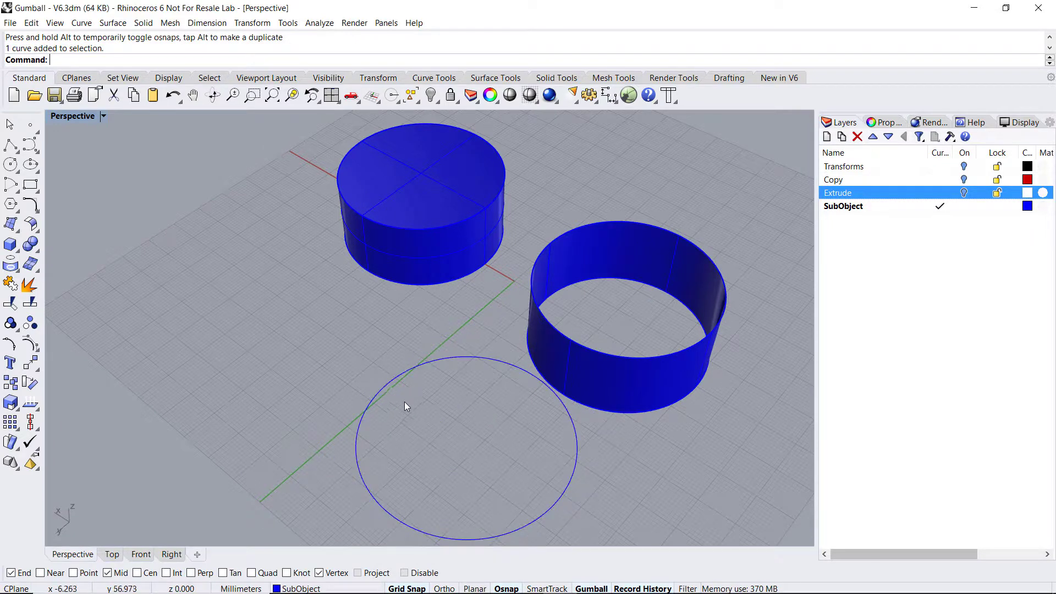
# Copy the closed cylinder's top face along the Y axis as a separate disc, then select the disc and both cylinders individually.
pyautogui.keyDown('ctrl'); pyautogui.keyDown('shift'); pyautogui.click(426, 161); pyautogui.keyUp('shift'); pyautogui.keyUp('ctrl')
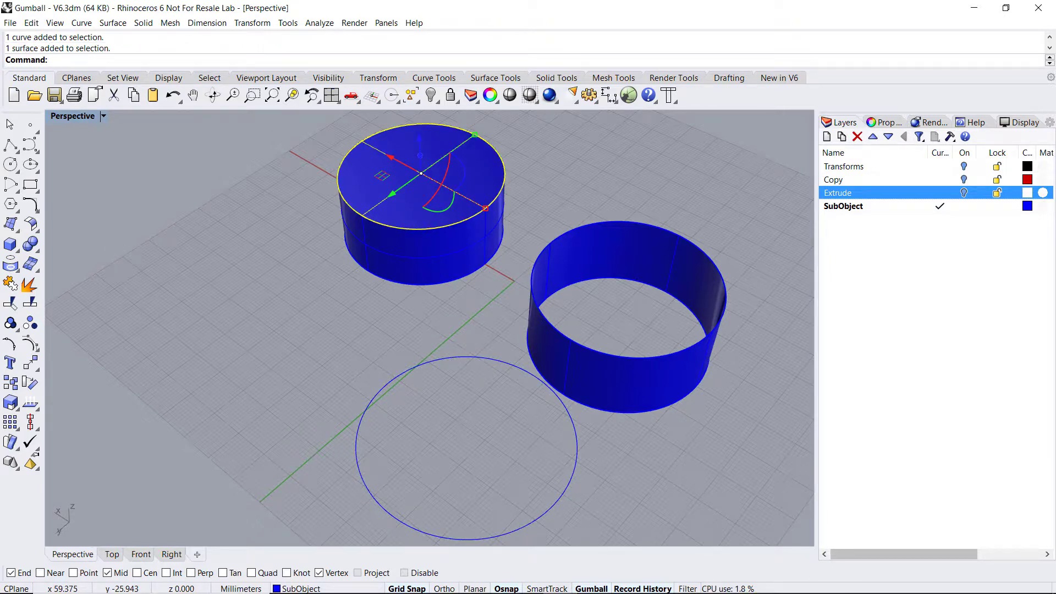
pyautogui.moveTo(395, 190); pyautogui.dragTo(264, 333)
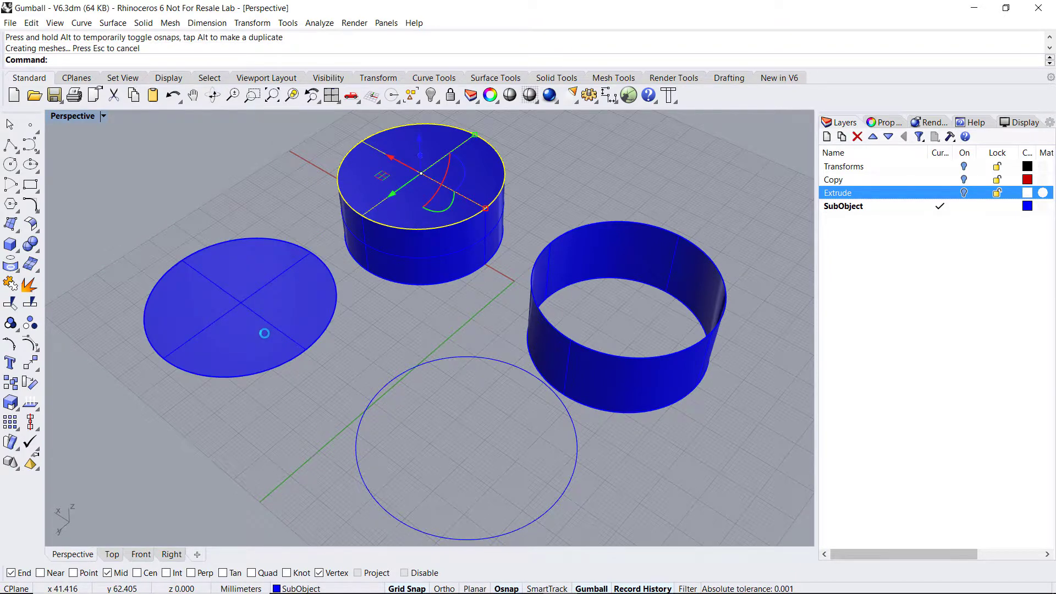
pyautogui.click(263, 332)
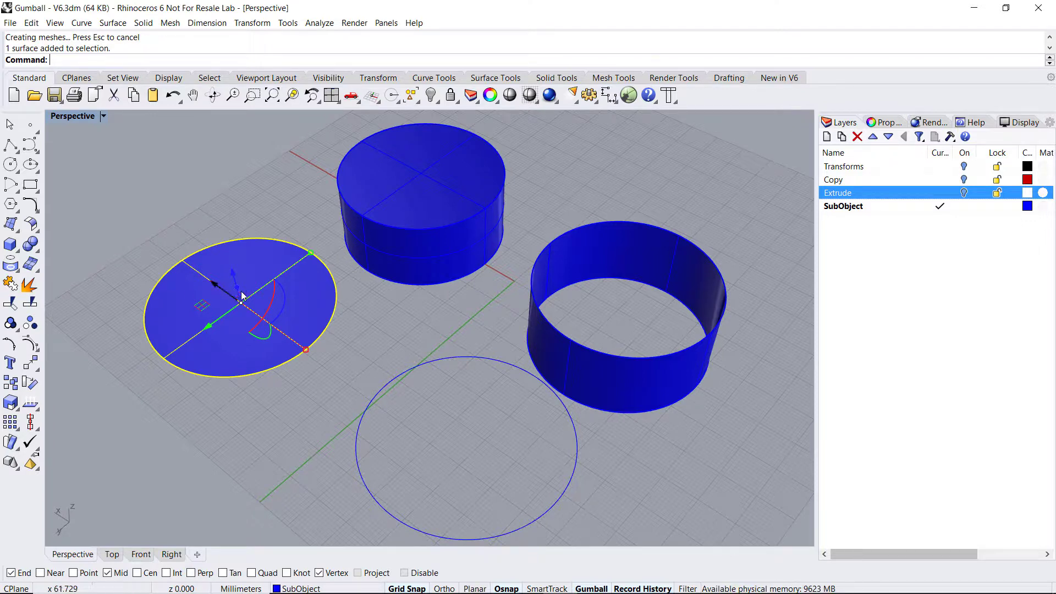
pyautogui.click(447, 209)
pyautogui.click(573, 253)
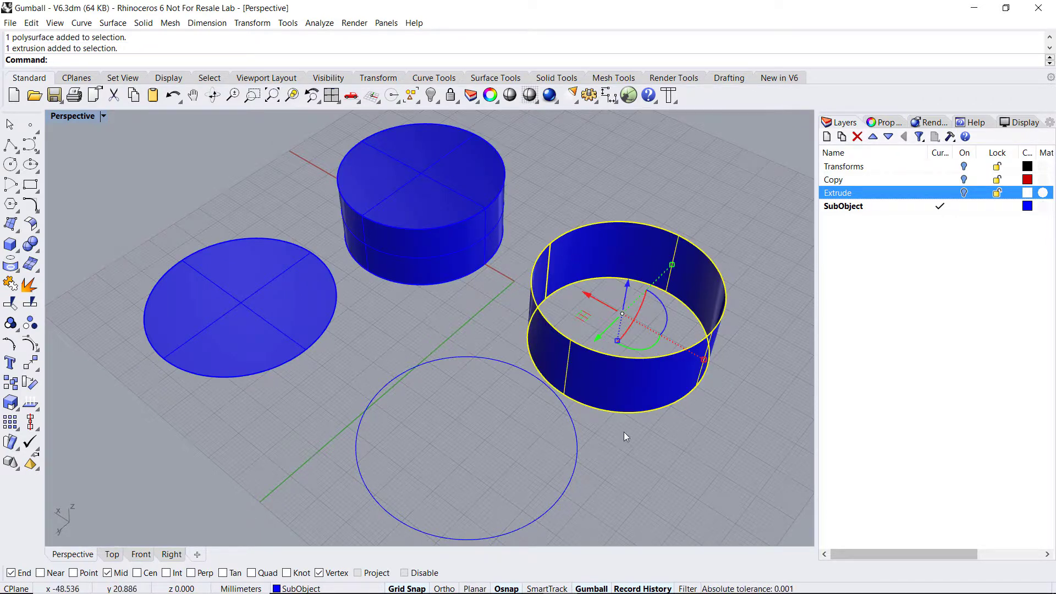
# Delete the open cylinder, the circle and the copied disc, keeping only the closed cylinder.
pyautogui.moveTo(656, 474); pyautogui.dragTo(574, 393)
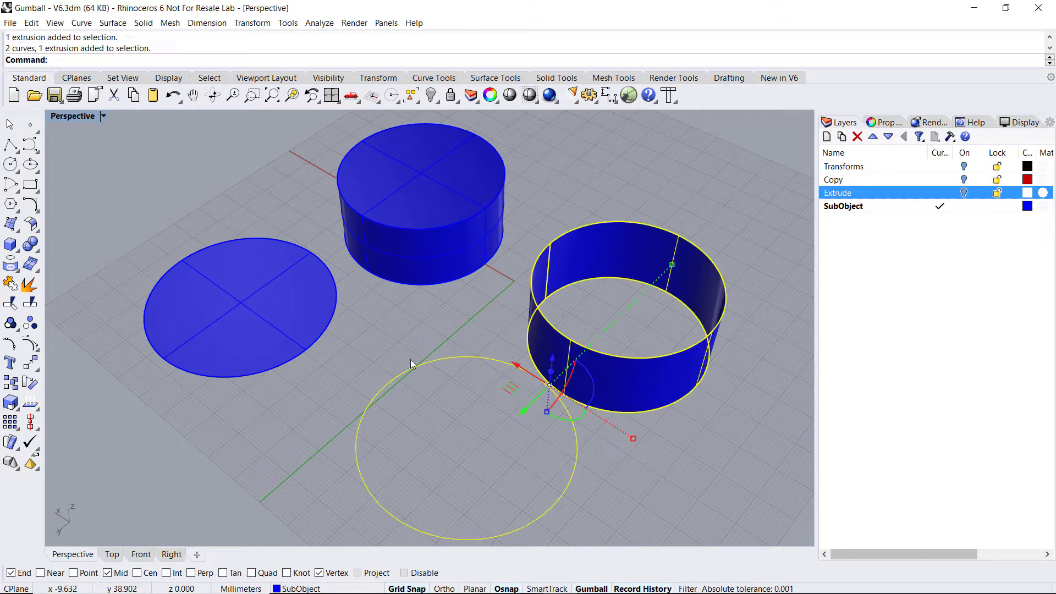
pyautogui.keyDown('shift'); pyautogui.click(287, 317); pyautogui.keyUp('shift')
pyautogui.press('Delete')
# Move the closed cylinder within the XY plane onto the grid origin and clear the selection.
pyautogui.click(368, 220)
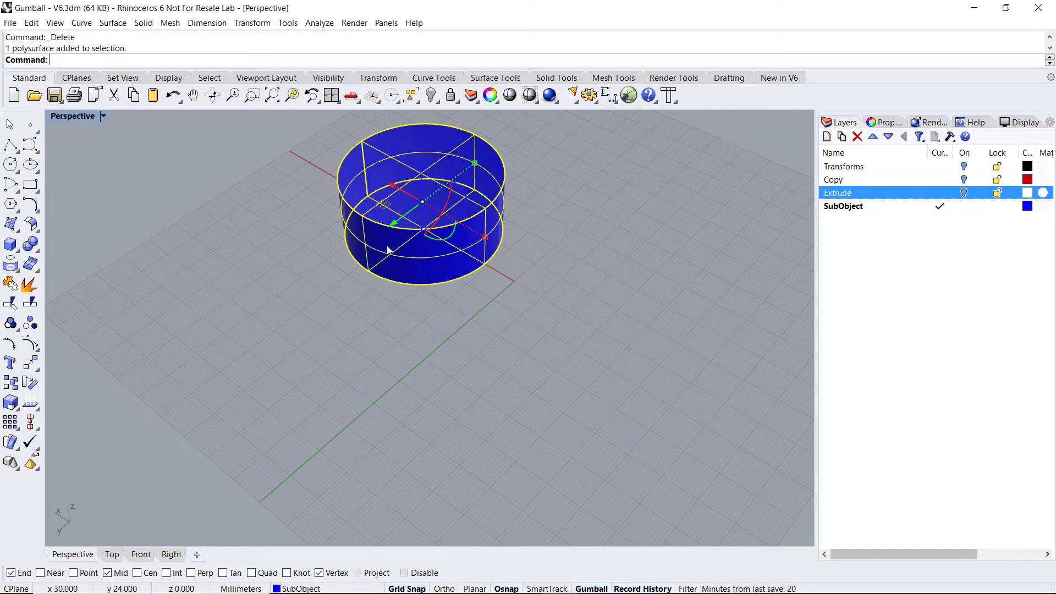
pyautogui.moveTo(392, 183); pyautogui.dragTo(458, 341)
pyautogui.moveTo(680, 213); pyautogui.dragTo(633, 322, button='right')
pyautogui.click(633, 322)
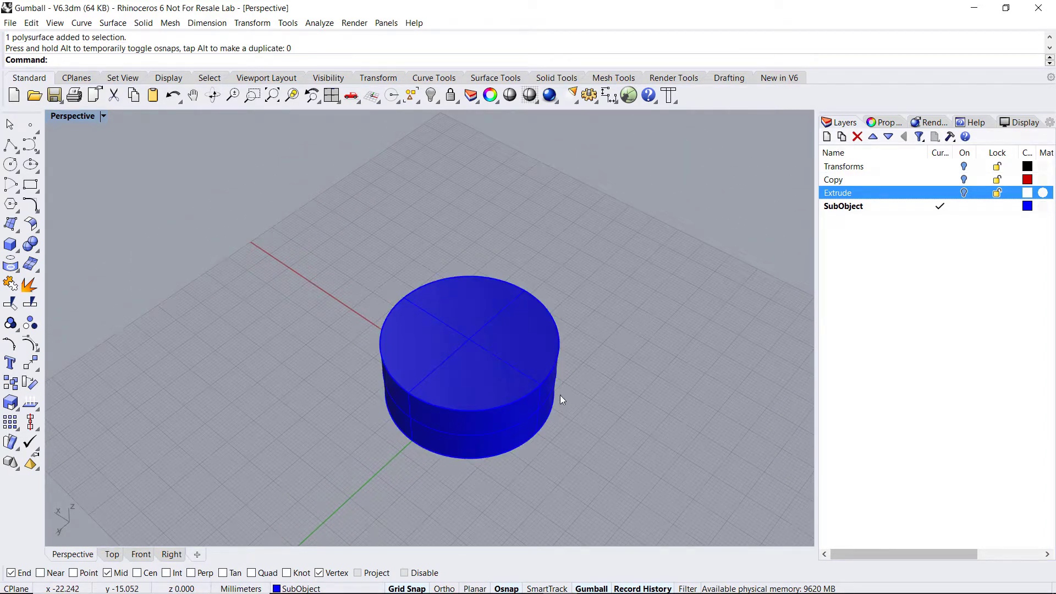
pyautogui.moveTo(559, 395); pyautogui.dragTo(561, 389, button='right')
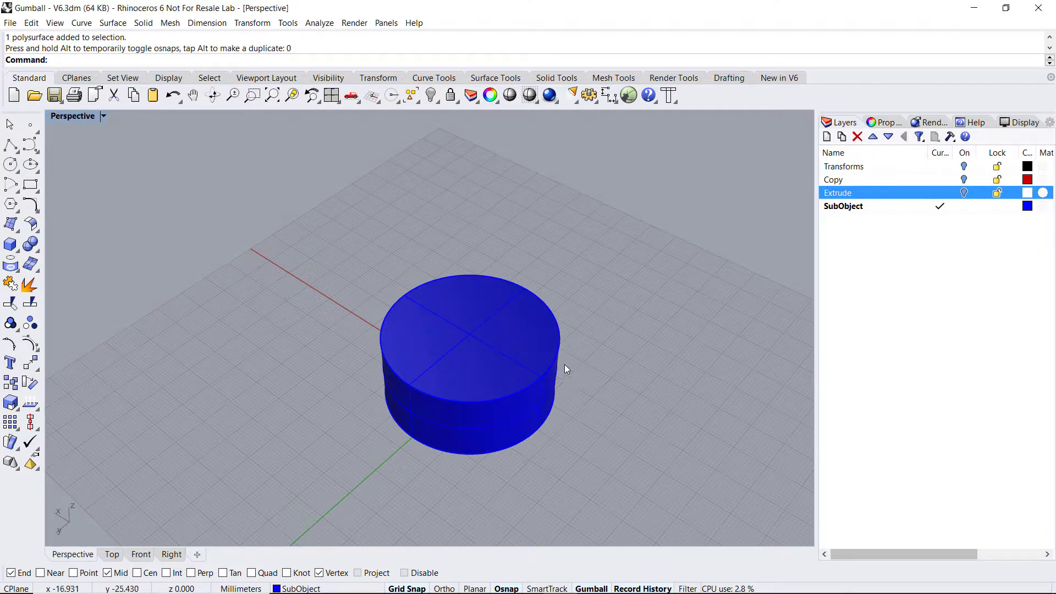
# Scale the cylinder's top face uniformly down to about half size to form a truncated cone, and clear the selection.
pyautogui.keyDown('ctrl'); pyautogui.keyDown('shift'); pyautogui.click(475, 321); pyautogui.keyUp('shift'); pyautogui.keyUp('ctrl')
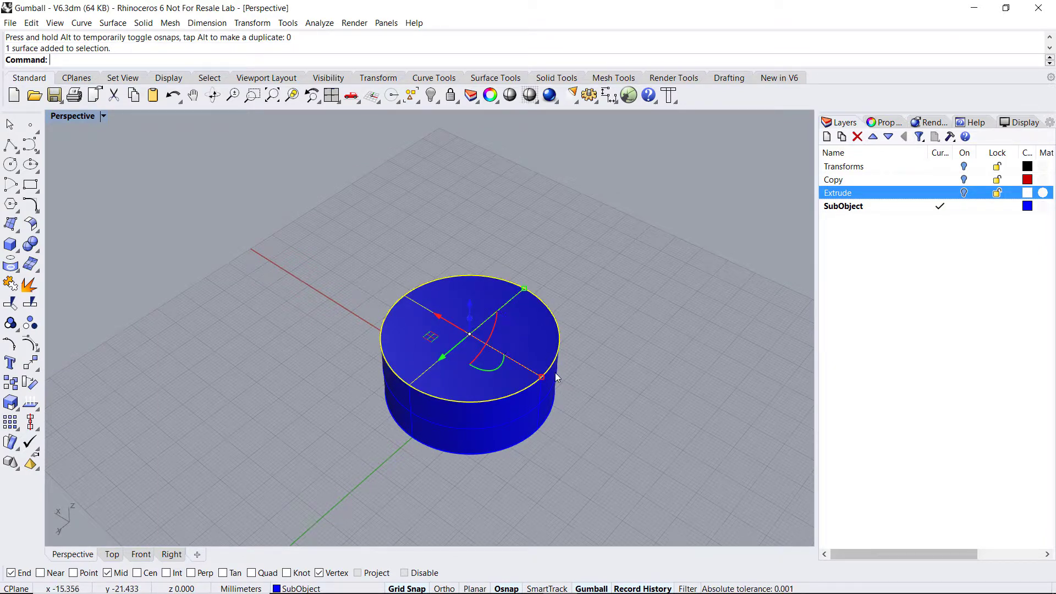
pyautogui.moveTo(541, 377); pyautogui.dragTo(500, 362)
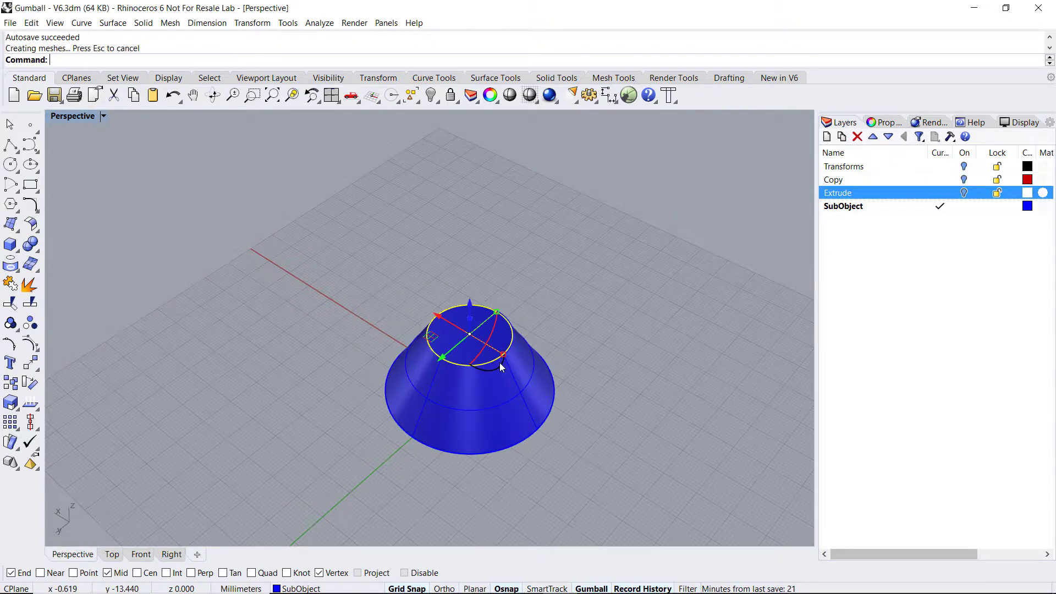
pyautogui.click(606, 299)
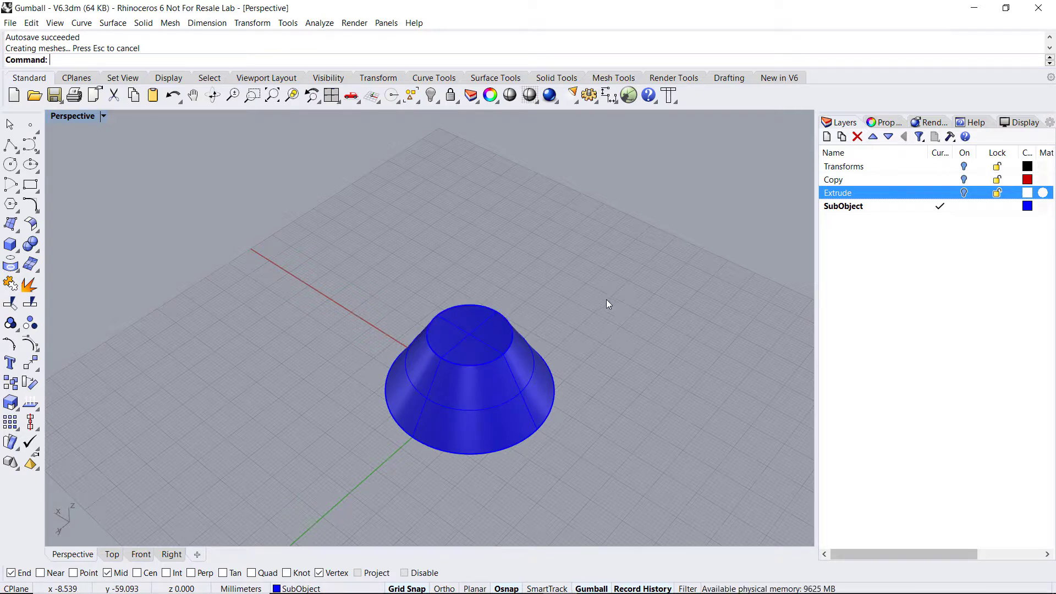
pyautogui.click(532, 368)
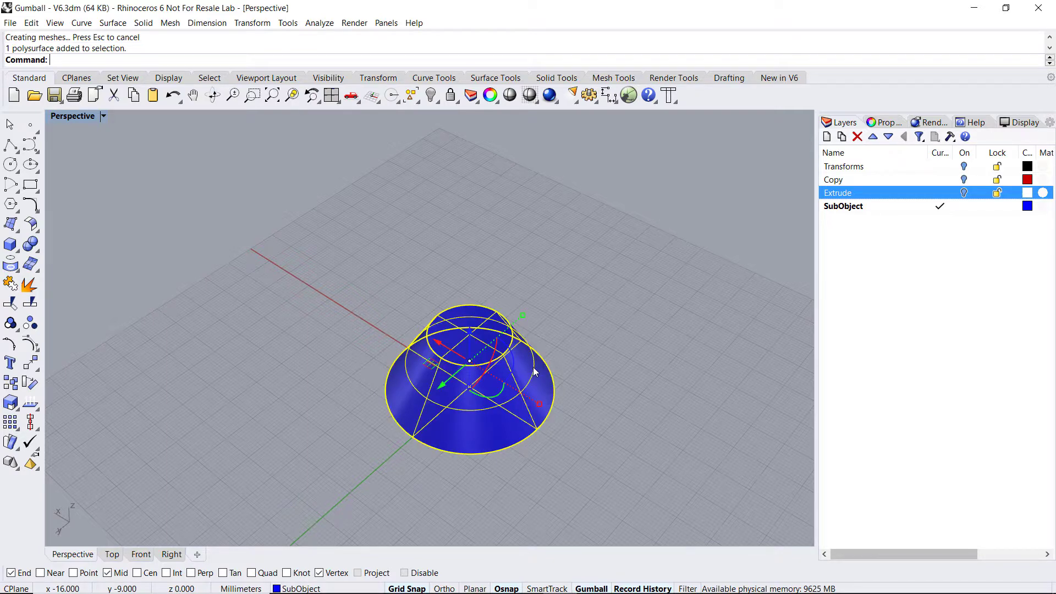
pyautogui.click(360, 367)
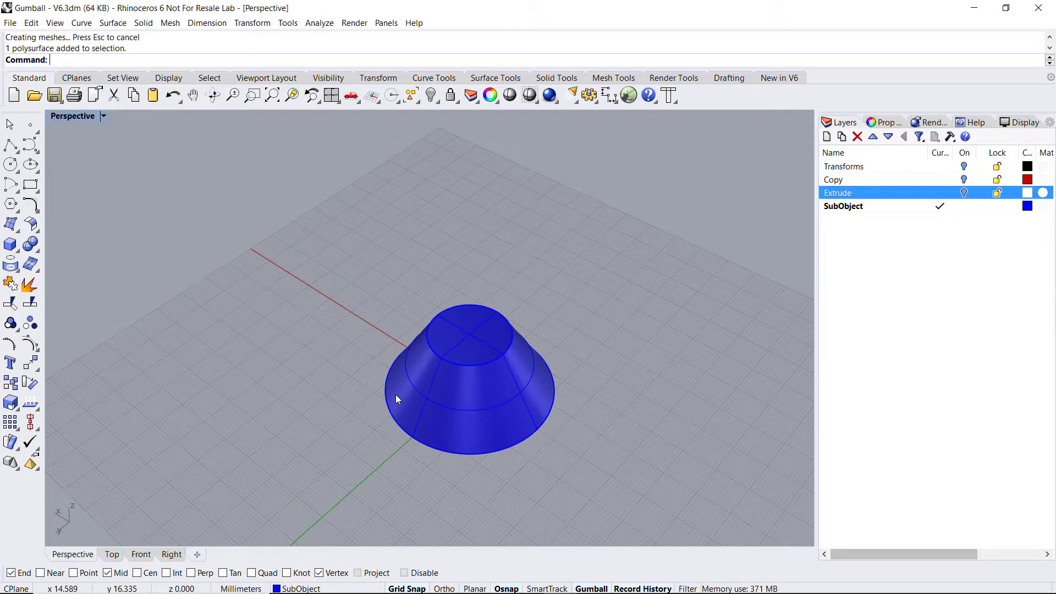
# Move the truncated cone's top face slightly up along Z and extrude it upward into a tall cylindrical column.
pyautogui.moveTo(394, 394); pyautogui.dragTo(402, 372, button='right')
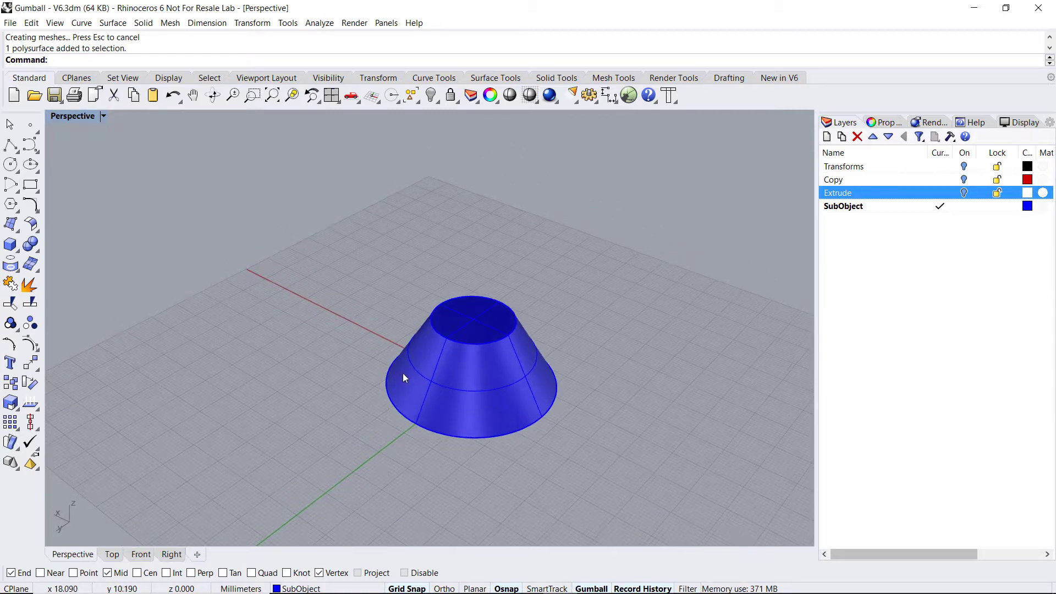
pyautogui.keyDown('ctrl'); pyautogui.keyDown('shift'); pyautogui.click(487, 327); pyautogui.keyUp('shift'); pyautogui.keyUp('ctrl')
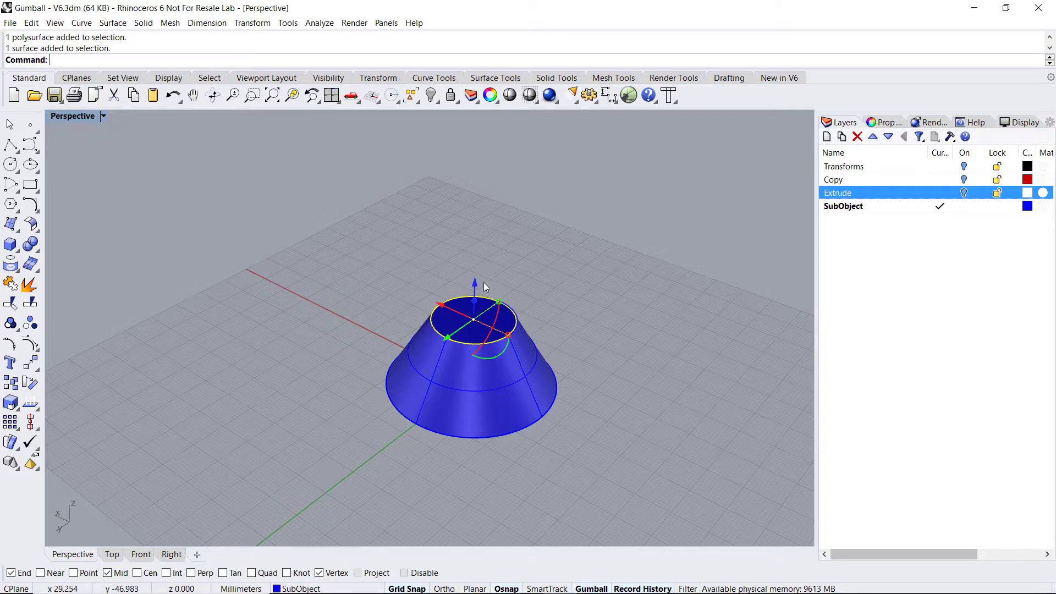
pyautogui.moveTo(476, 283); pyautogui.dragTo(519, 374)
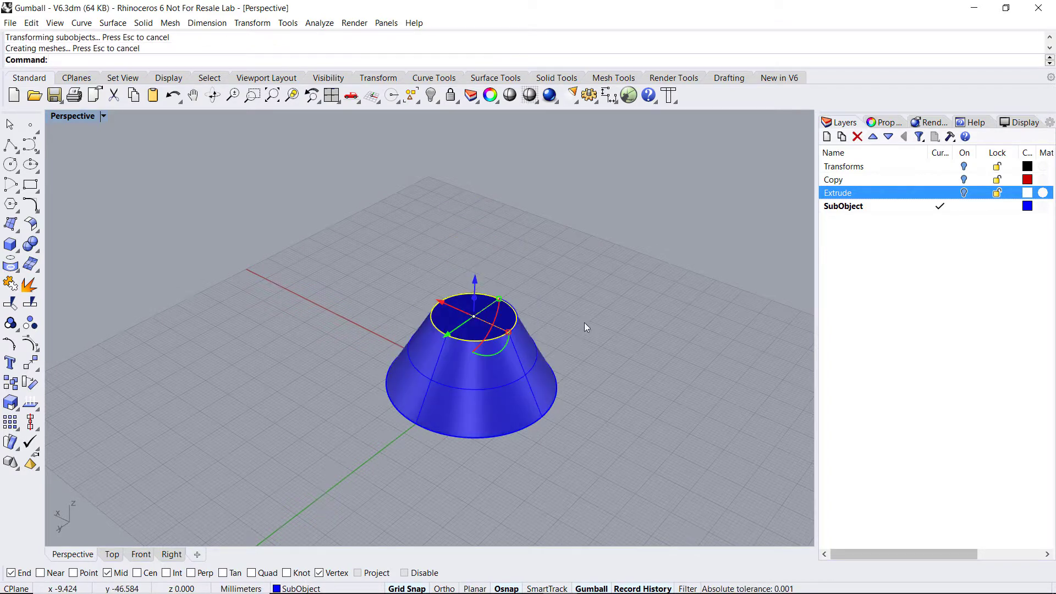
pyautogui.keyDown('shift'); pyautogui.moveTo(585, 322); pyautogui.dragTo(569, 377, button='right'); pyautogui.keyUp('shift')
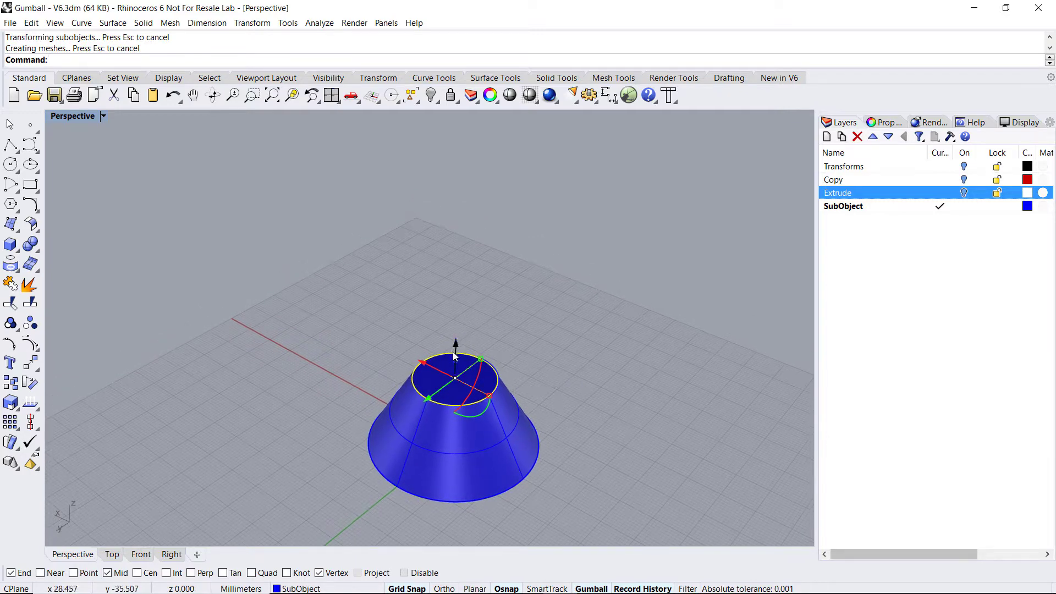
pyautogui.moveTo(455, 364); pyautogui.dragTo(526, 158)
pyautogui.keyDown('shift'); pyautogui.moveTo(560, 188); pyautogui.dragTo(552, 281, button='right'); pyautogui.keyUp('shift')
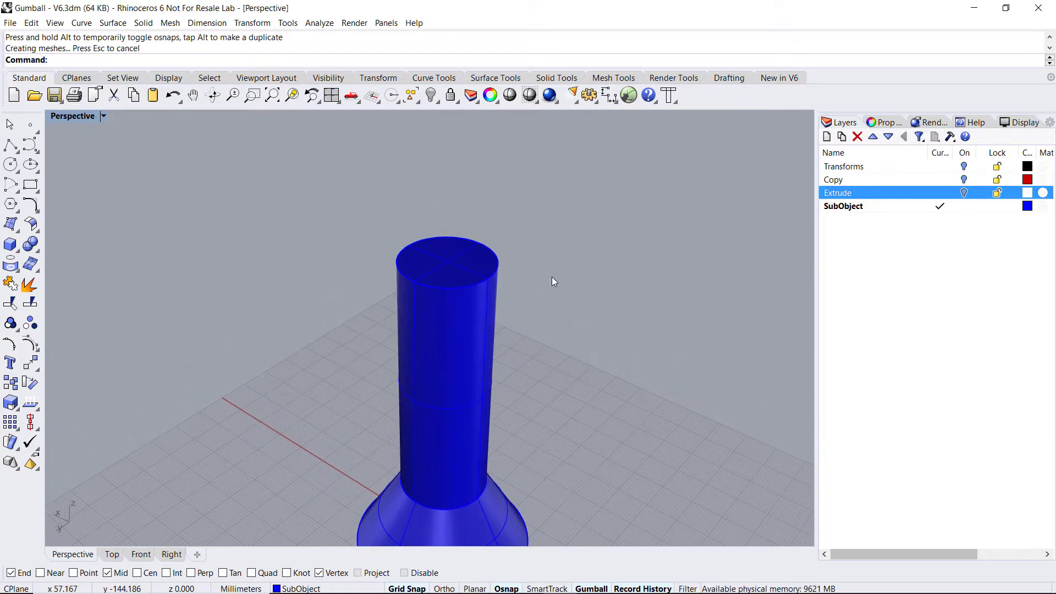
# Extrude the column's top face upward by a short section and scale the new top face down uniformly into a taper.
pyautogui.keyDown('ctrl'); pyautogui.keyDown('shift'); pyautogui.click(448, 249); pyautogui.keyUp('shift'); pyautogui.keyUp('ctrl')
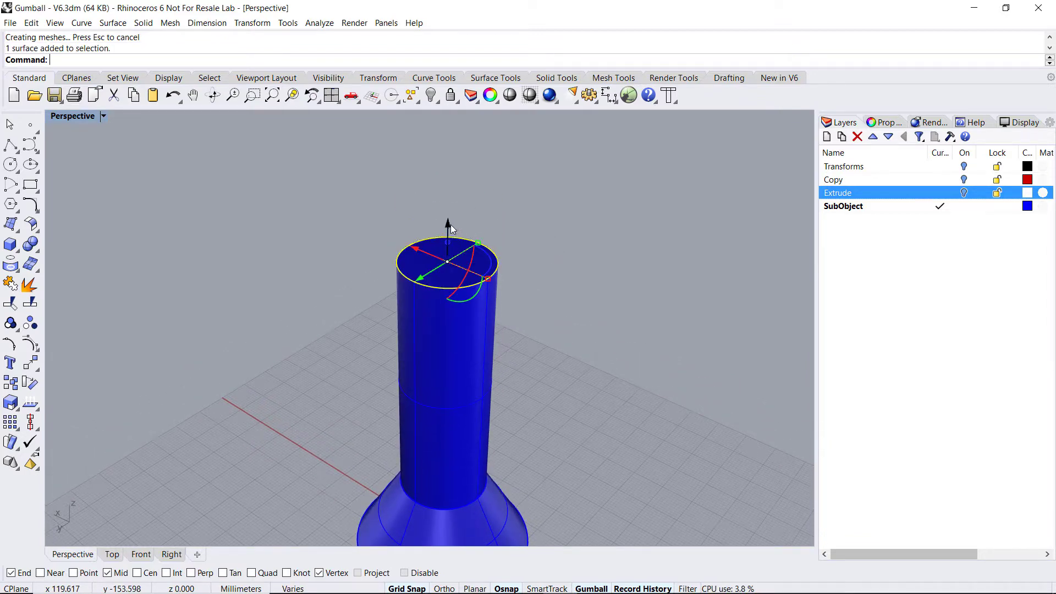
pyautogui.moveTo(450, 225); pyautogui.dragTo(452, 201)
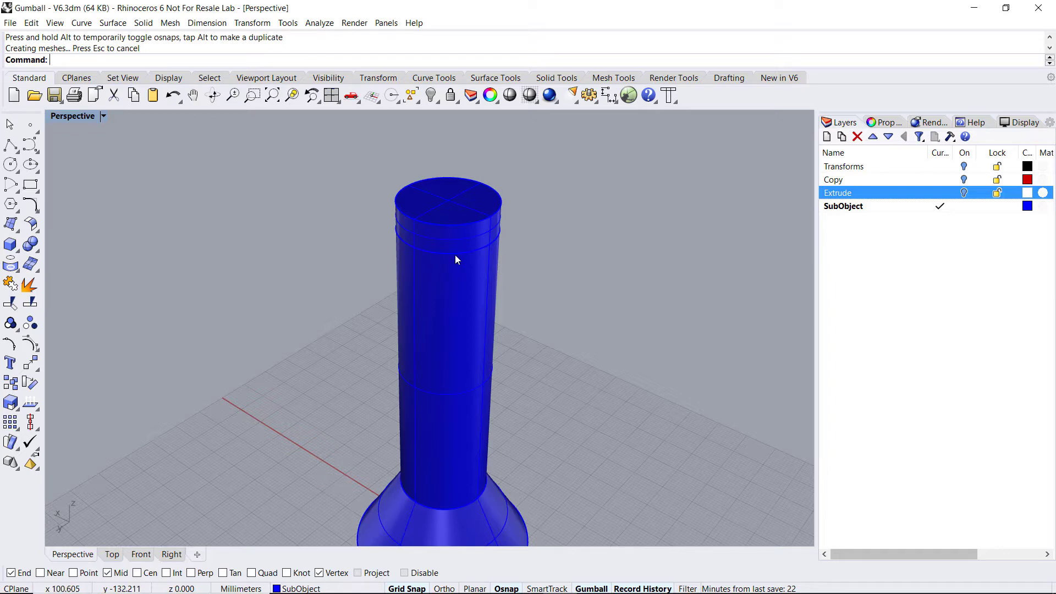
pyautogui.keyDown('shift'); pyautogui.moveTo(536, 233); pyautogui.dragTo(539, 283, button='right'); pyautogui.keyUp('shift')
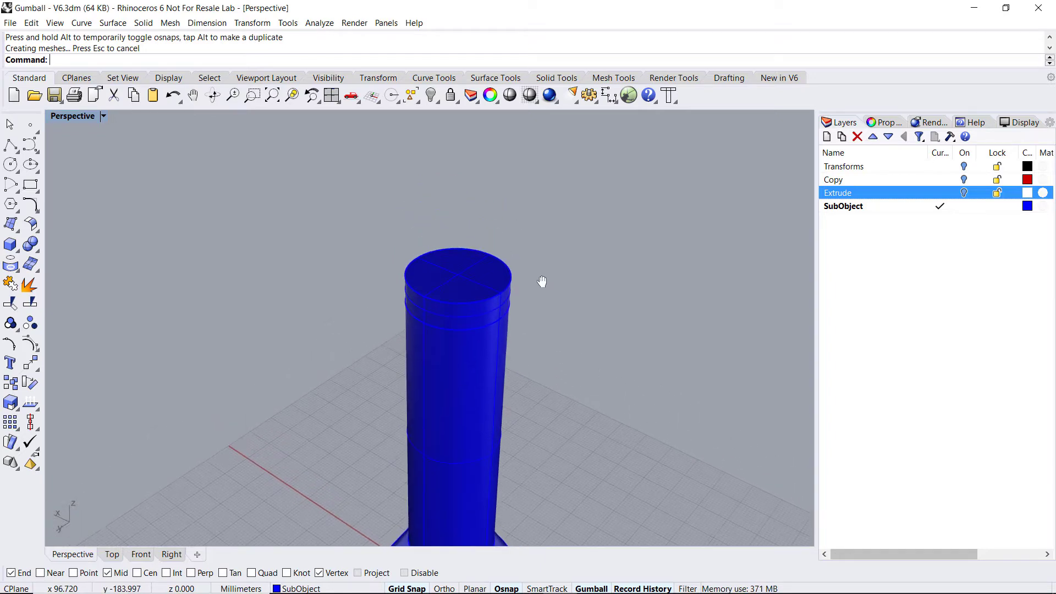
pyautogui.keyDown('ctrl'); pyautogui.keyDown('shift'); pyautogui.click(468, 279); pyautogui.keyUp('shift'); pyautogui.keyUp('ctrl')
pyautogui.moveTo(504, 306); pyautogui.dragTo(485, 300)
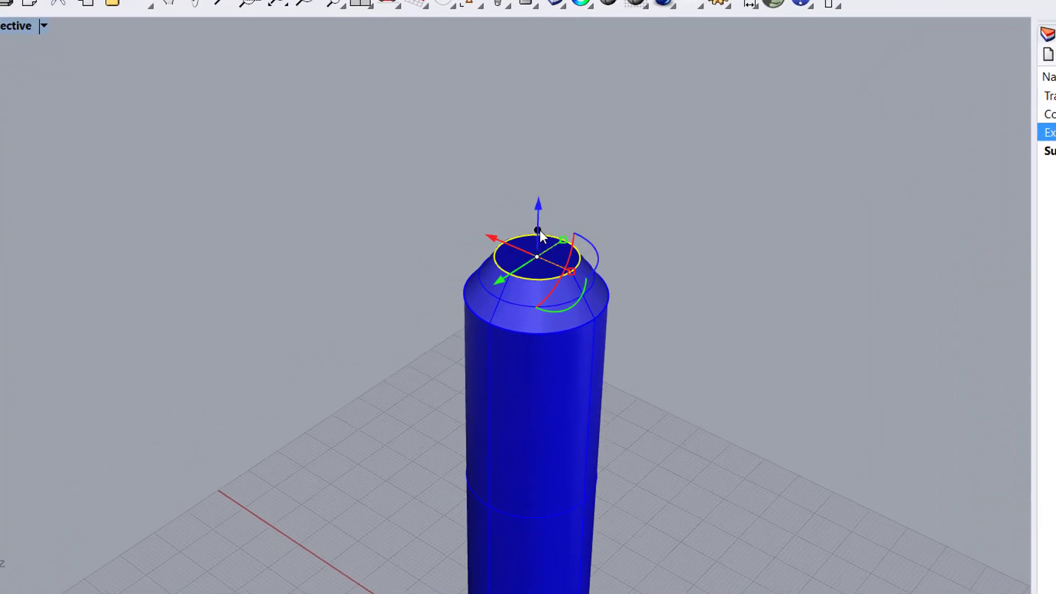
# Extrude the small top face of the taper upward into a short cylindrical neck.
pyautogui.moveTo(460, 261); pyautogui.dragTo(460, 235)
pyautogui.moveTo(560, 210); pyautogui.dragTo(568, 226)
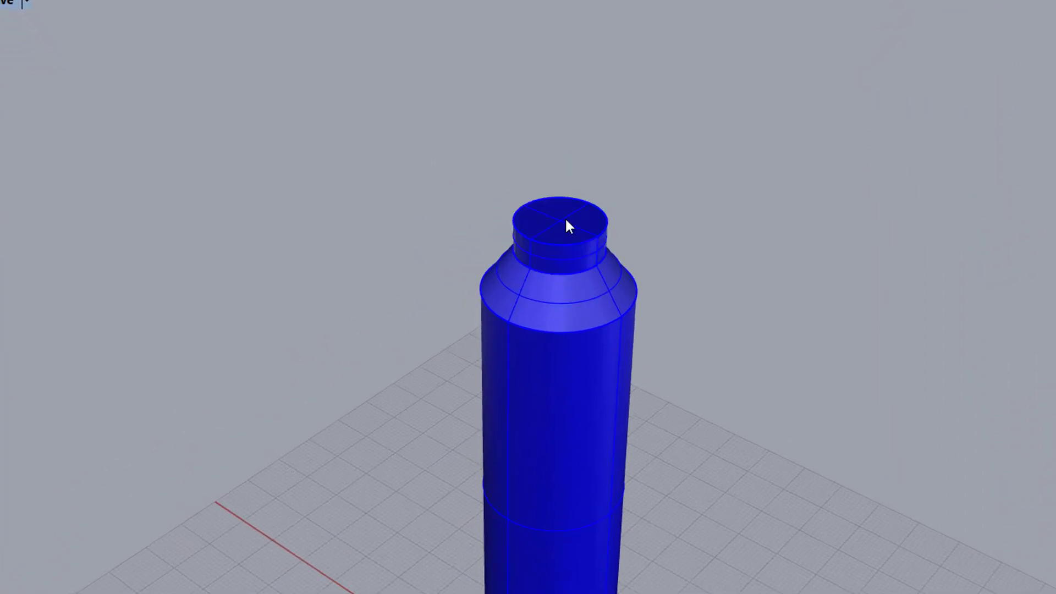
pyautogui.scroll(5, 572, 231)
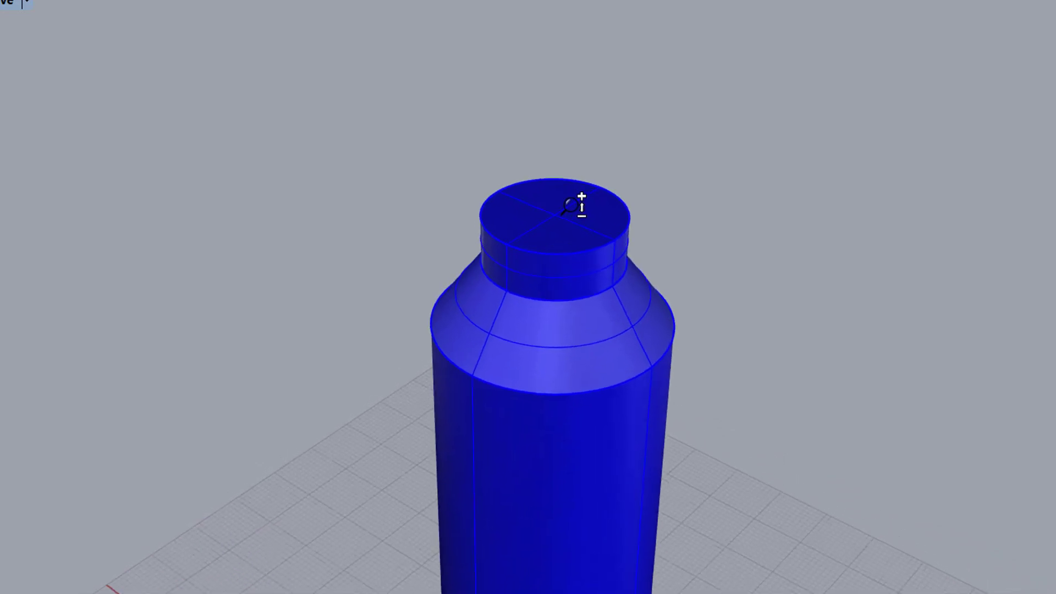
pyautogui.scroll(1, 571, 202)
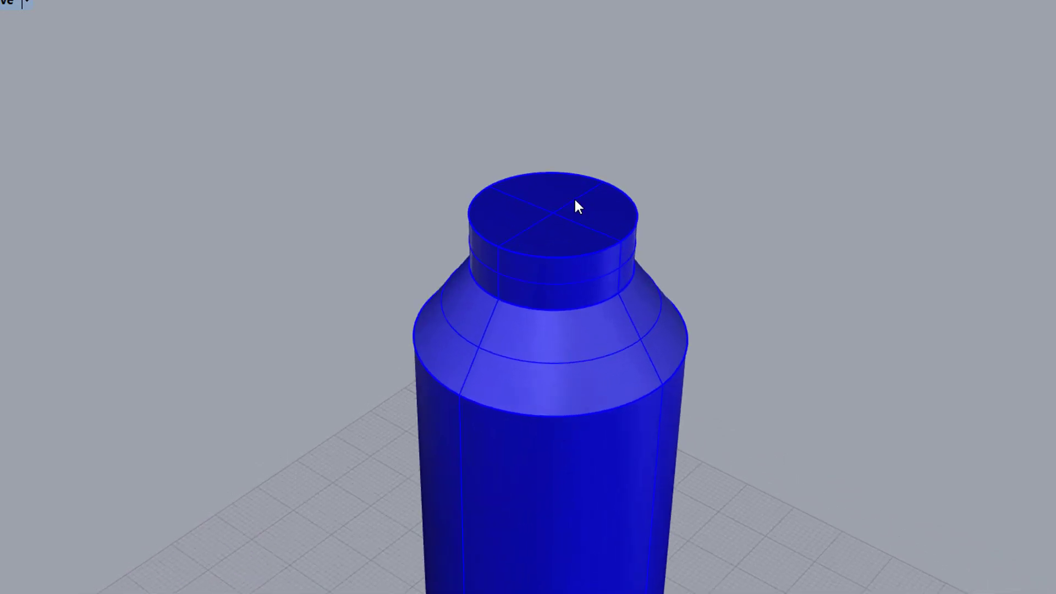
# Scale the neck's top face down uniformly and lower it along Z to the level of the taper's upper rim.
pyautogui.keyDown('ctrl'); pyautogui.keyDown('shift'); pyautogui.click(575, 201); pyautogui.keyUp('shift'); pyautogui.keyUp('ctrl')
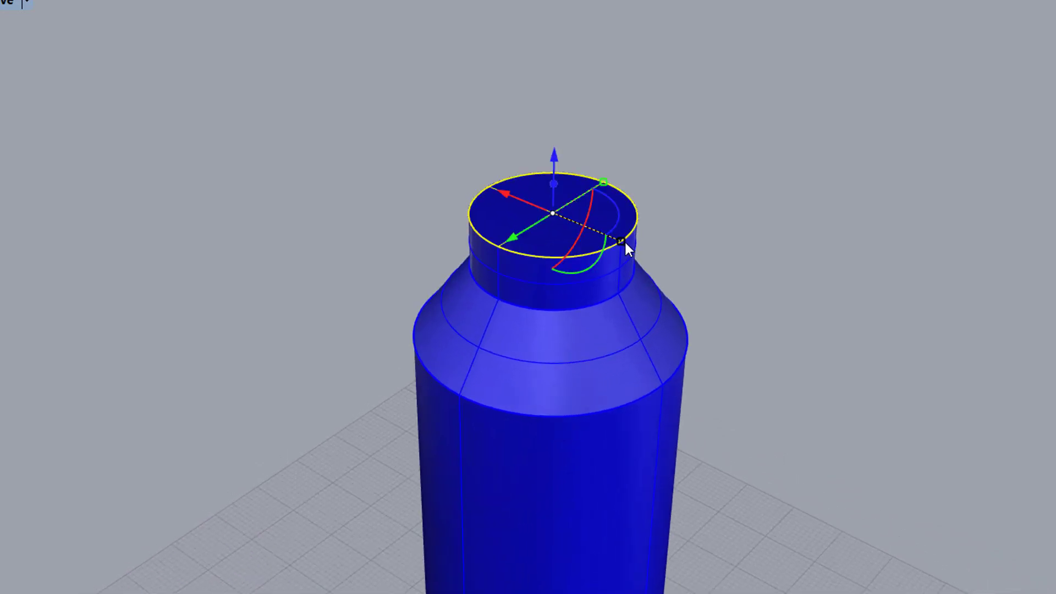
pyautogui.moveTo(623, 242); pyautogui.dragTo(588, 237)
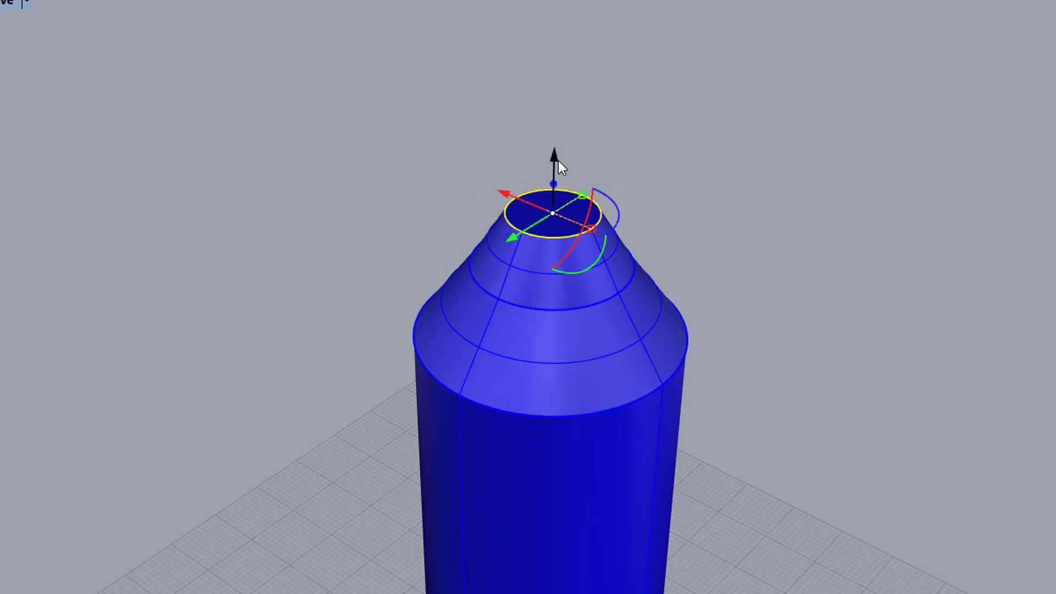
pyautogui.moveTo(558, 164); pyautogui.dragTo(610, 290)
# Extrude the inner circular face downward along Z to cut a round recess into the column's top.
pyautogui.scroll(2, 550, 263)
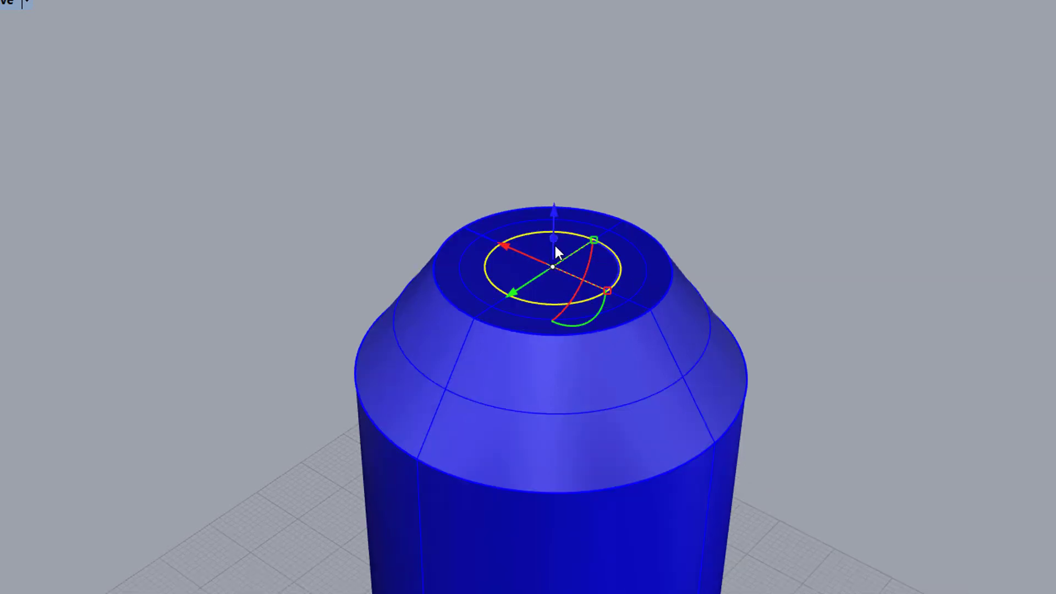
pyautogui.moveTo(551, 236); pyautogui.dragTo(567, 308)
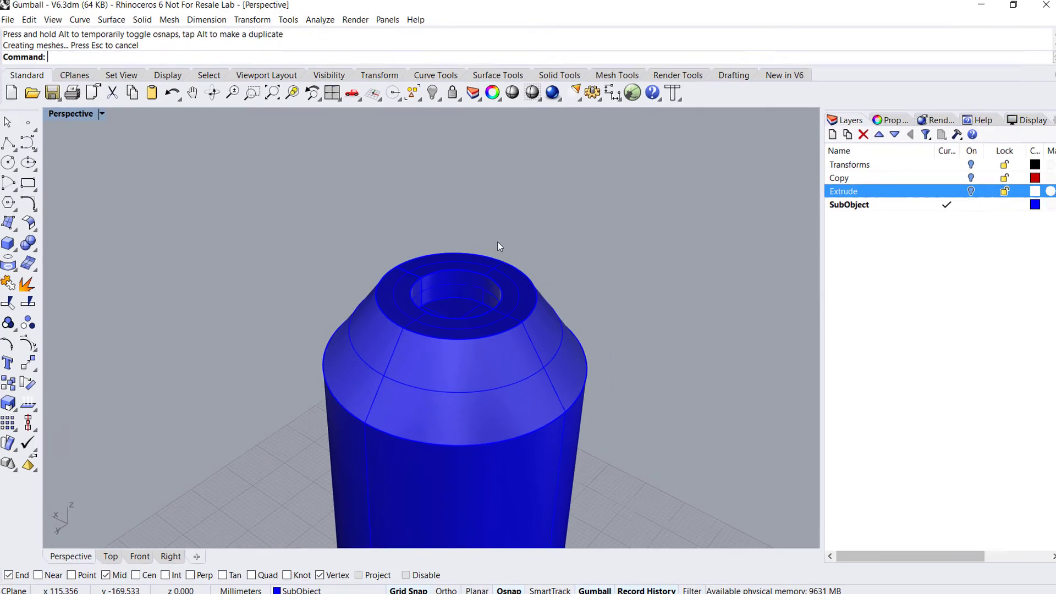
pyautogui.moveTo(502, 247); pyautogui.dragTo(503, 208, button='right')
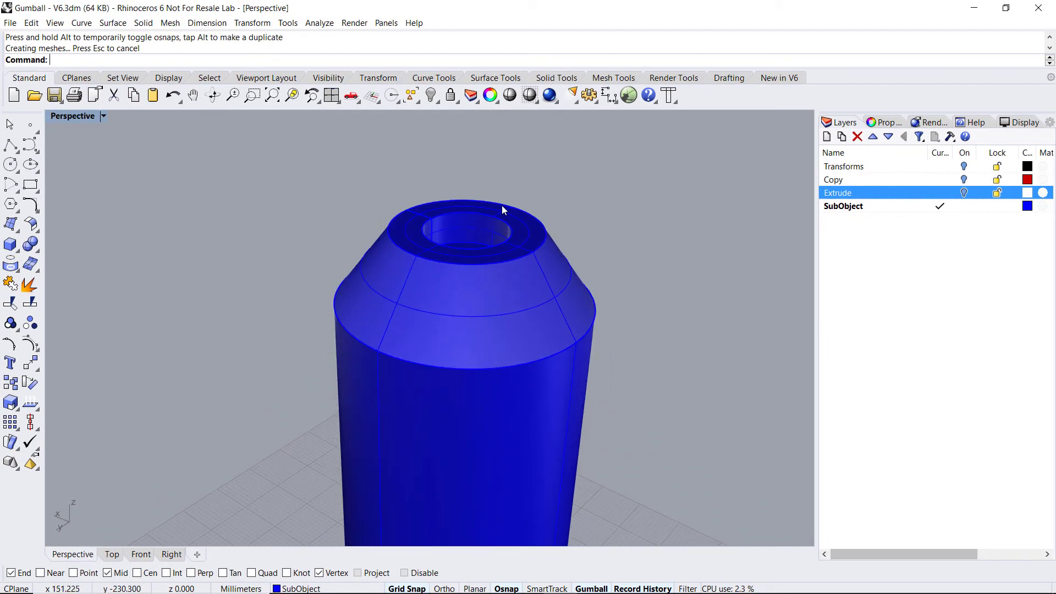
pyautogui.scroll(-6, 501, 205)
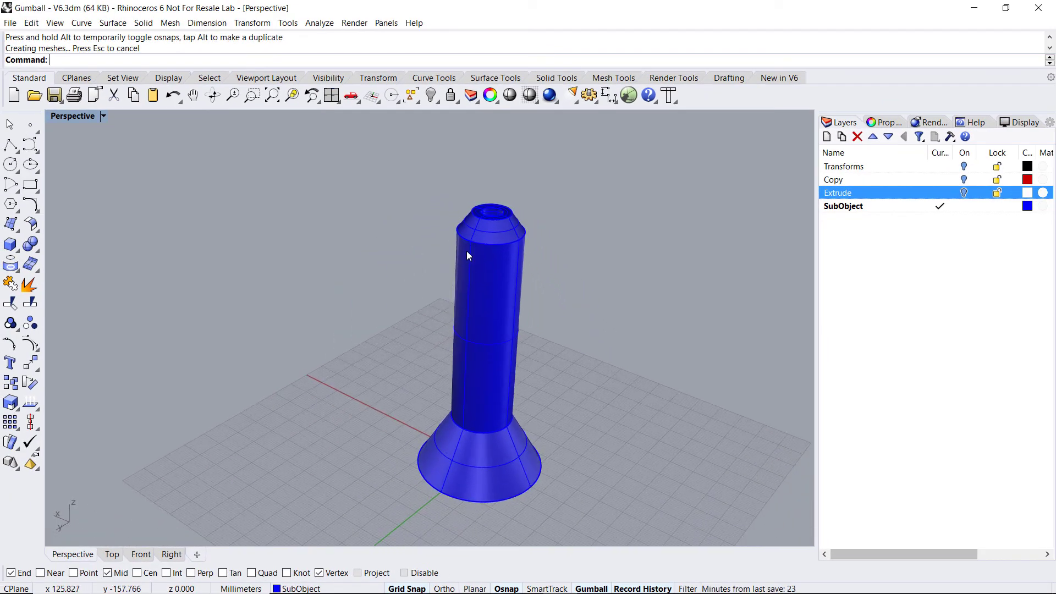